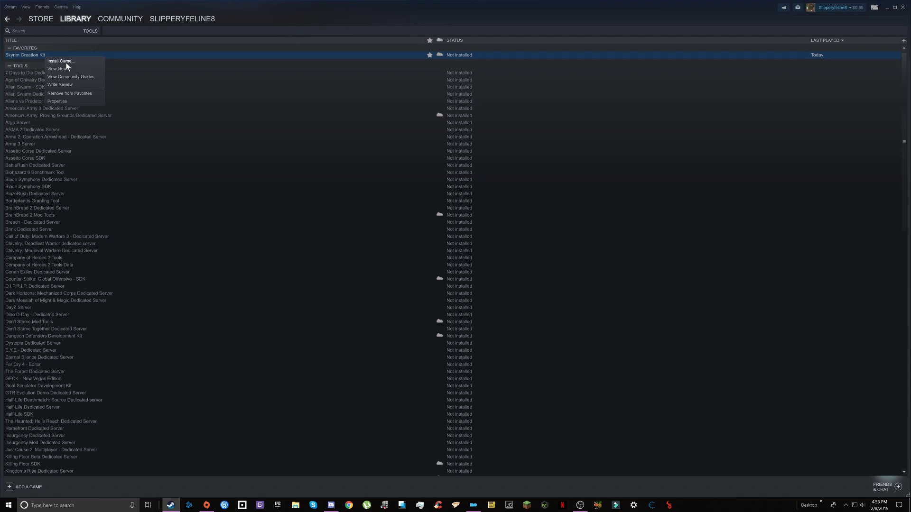
Install the Skyrim Creation Kit, accepting its agreement, and view its download progress
click(479, 311)
click(485, 313)
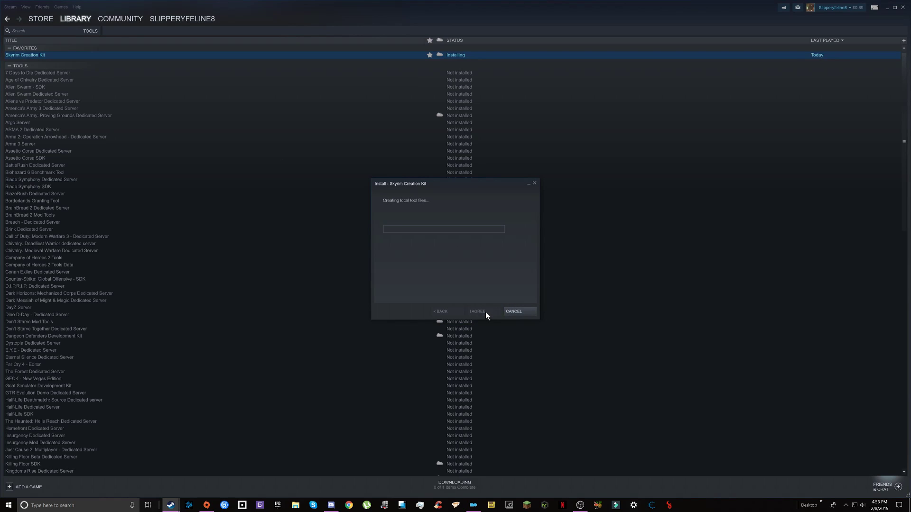
click(515, 312)
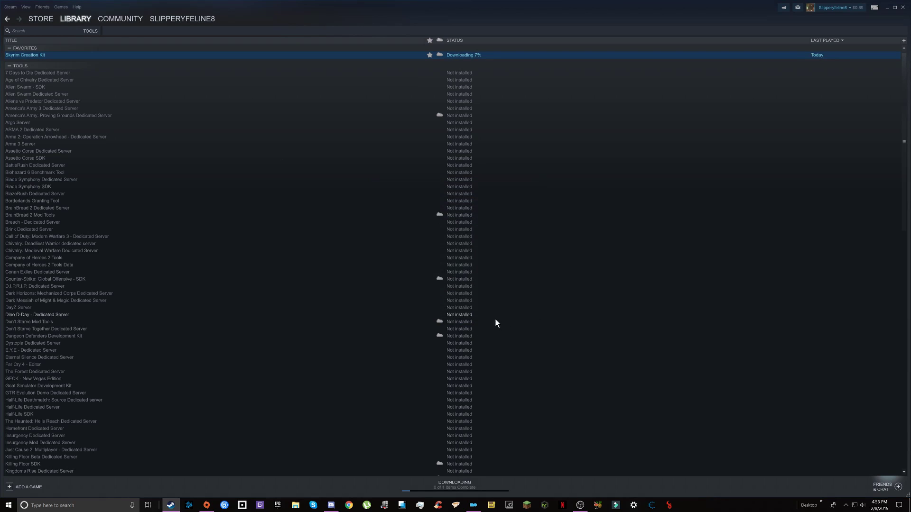
click(453, 483)
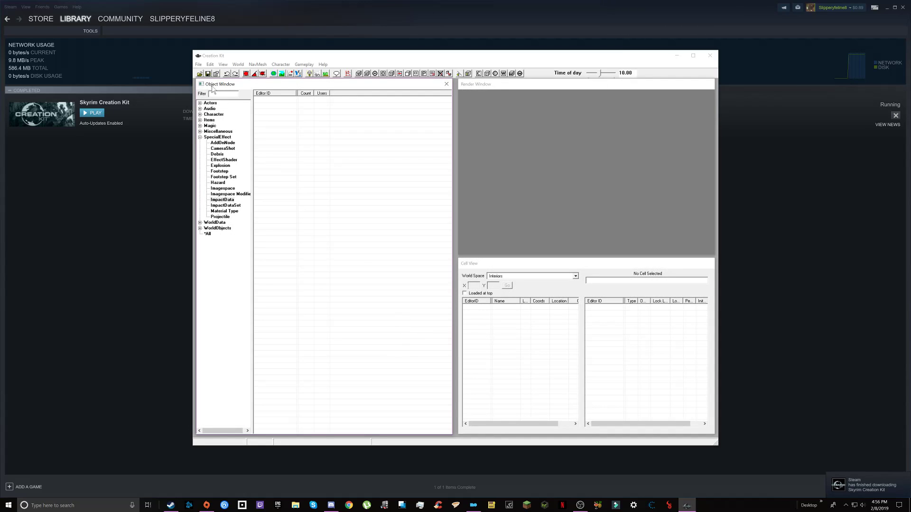
Load the Skyrim.esm and Update.esm master files, disabling all warnings that come up while they load
click(198, 74)
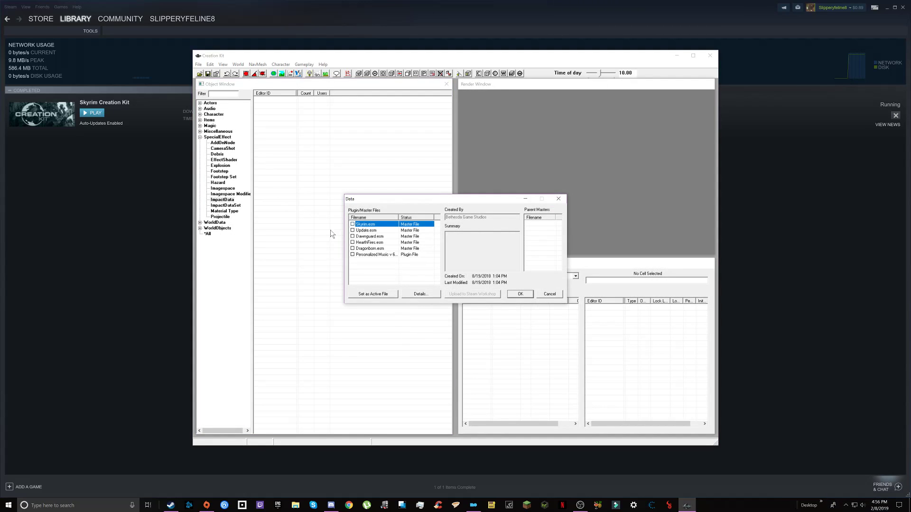
double_click(363, 226)
click(364, 231)
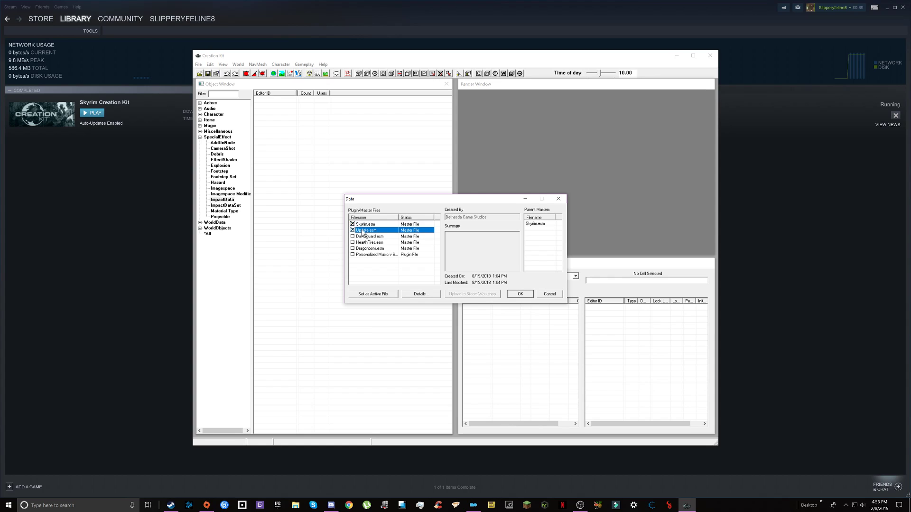
click(524, 294)
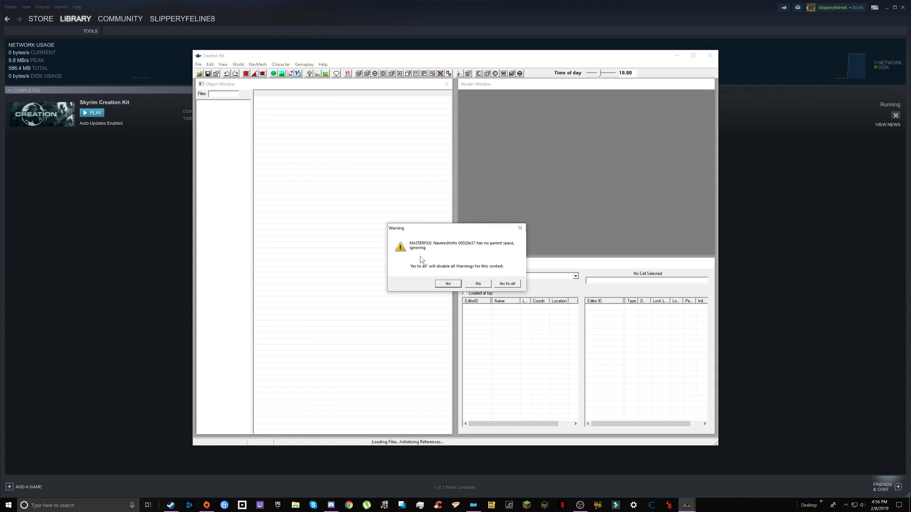
click(507, 283)
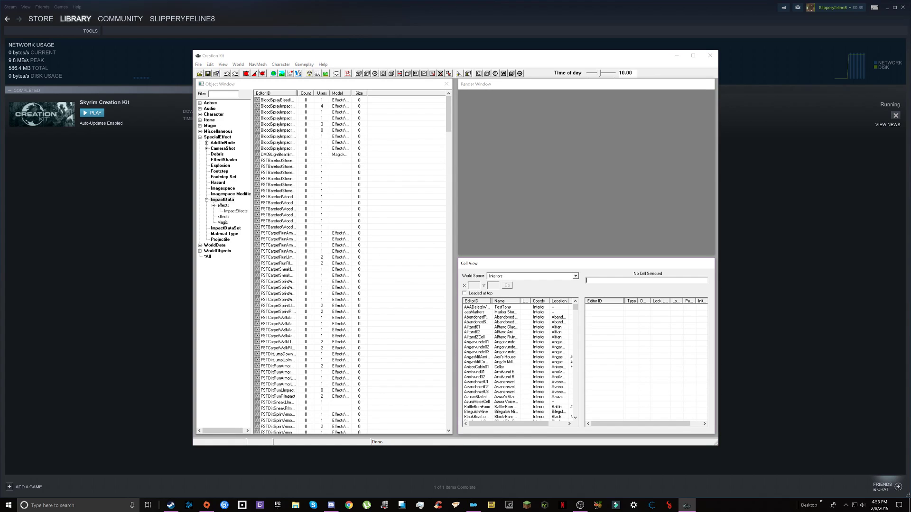
Collapse the SpecialEffect category and filter the list of all objects by "potato"
click(214, 205)
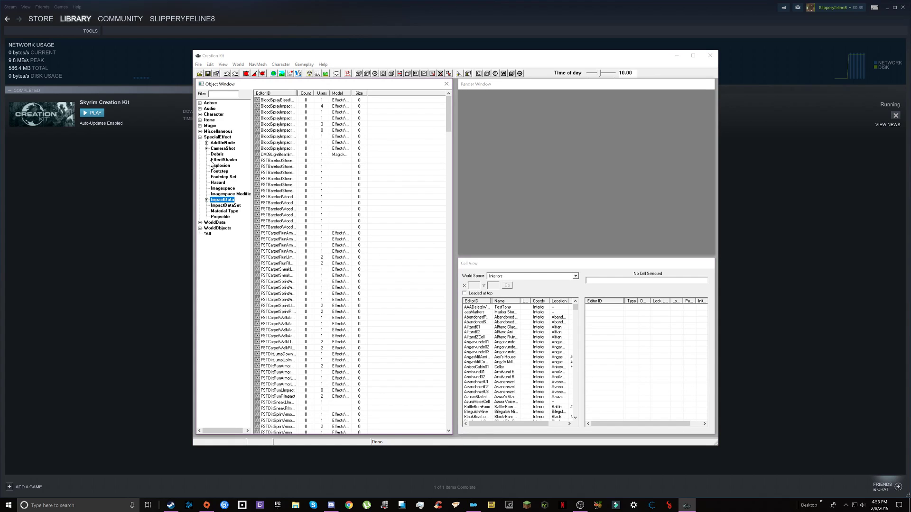
click(200, 137)
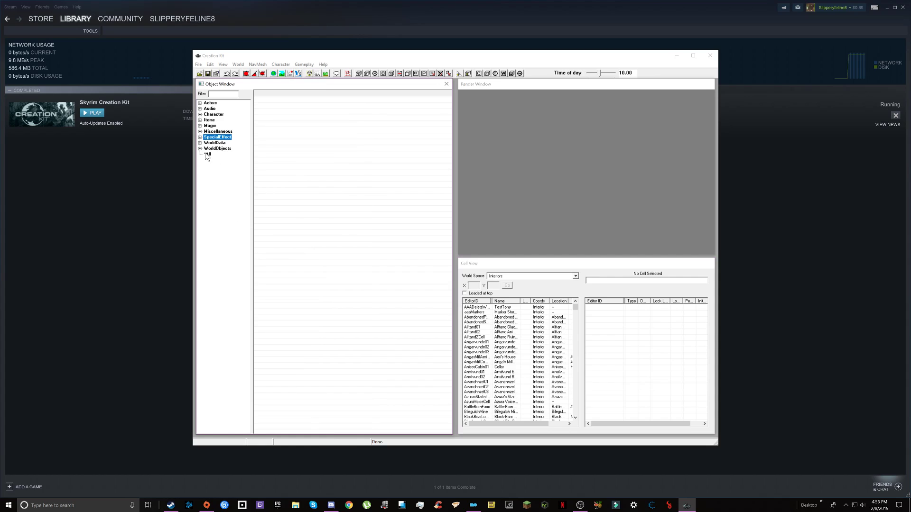
click(208, 104)
click(208, 154)
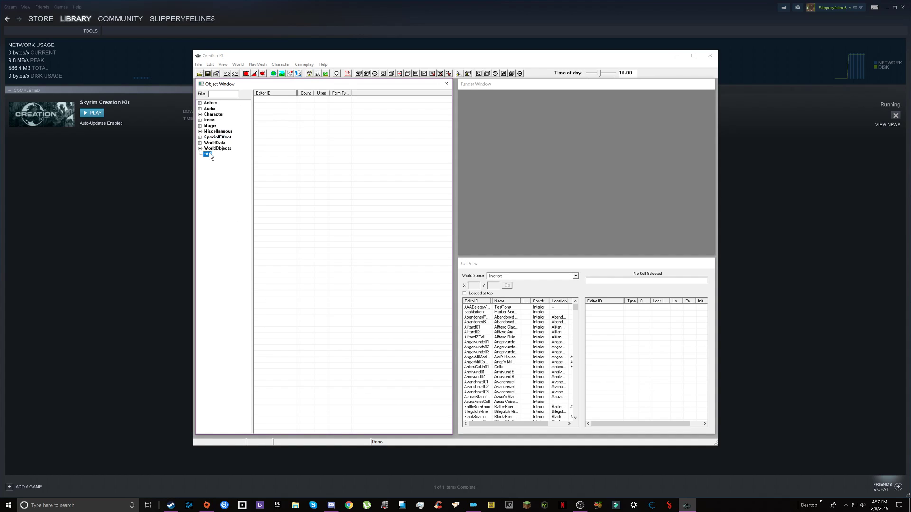
click(223, 94)
text(potato)
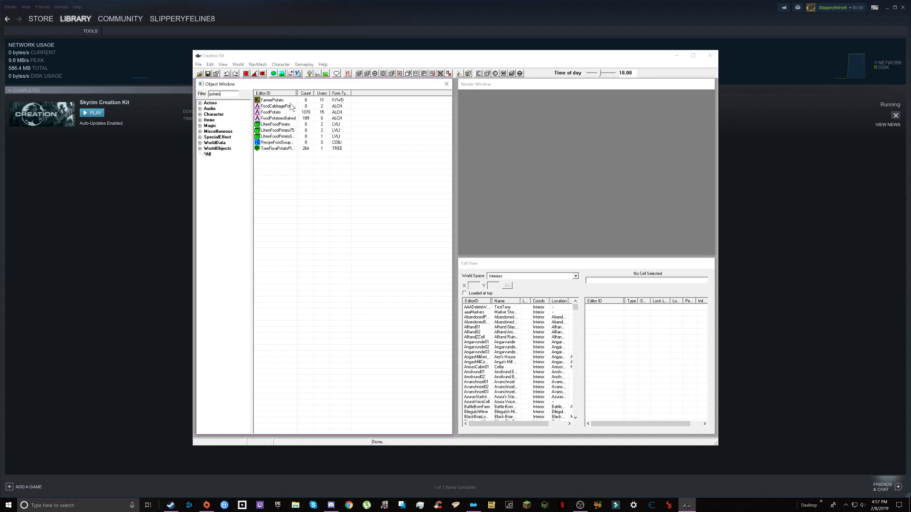
Duplicate the FoodPotato object
click(274, 113)
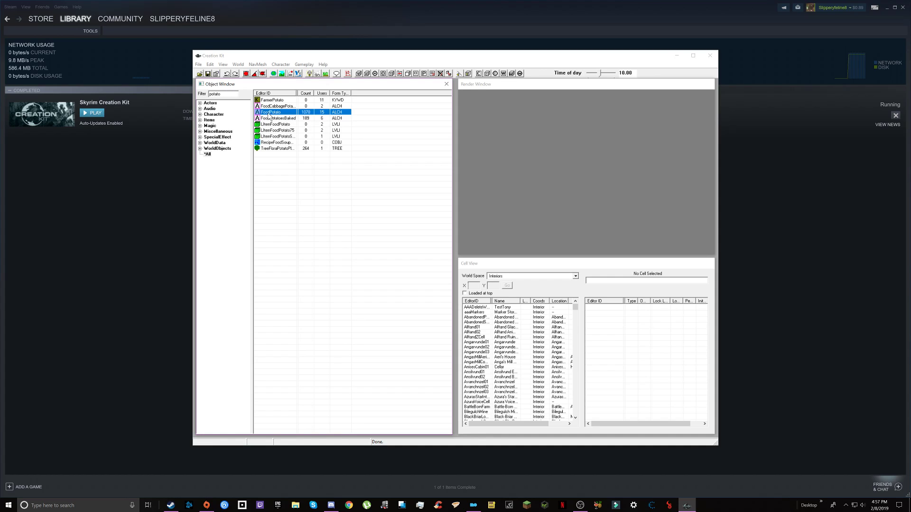
right_click(267, 114)
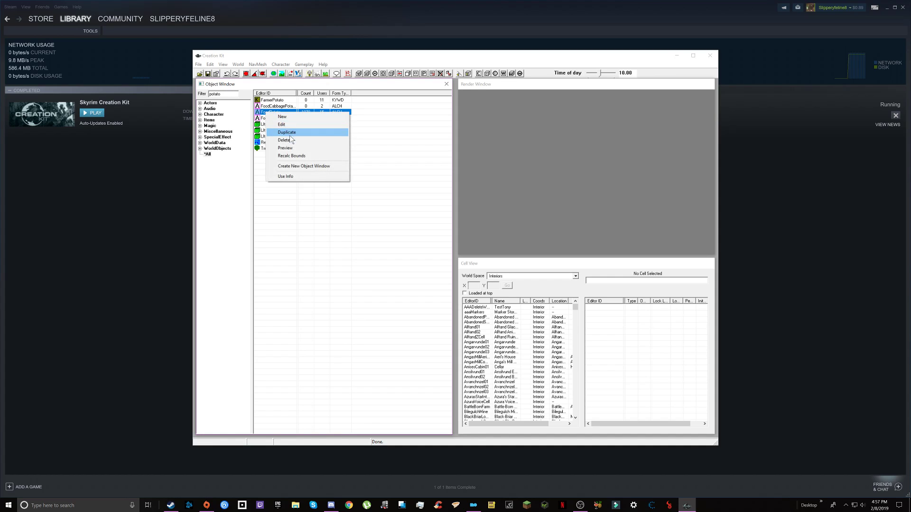
click(294, 136)
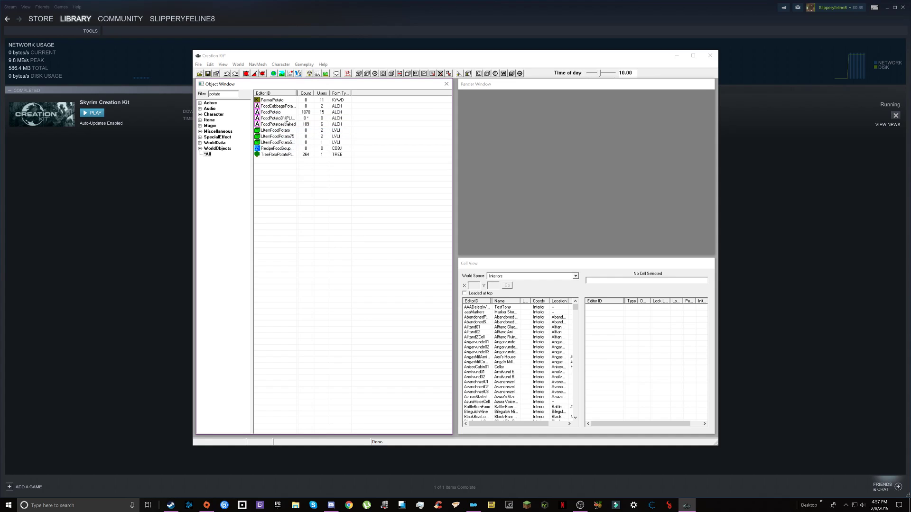
Open the duplicated potato for editing and set its weight to 0
click(283, 119)
double_click(276, 119)
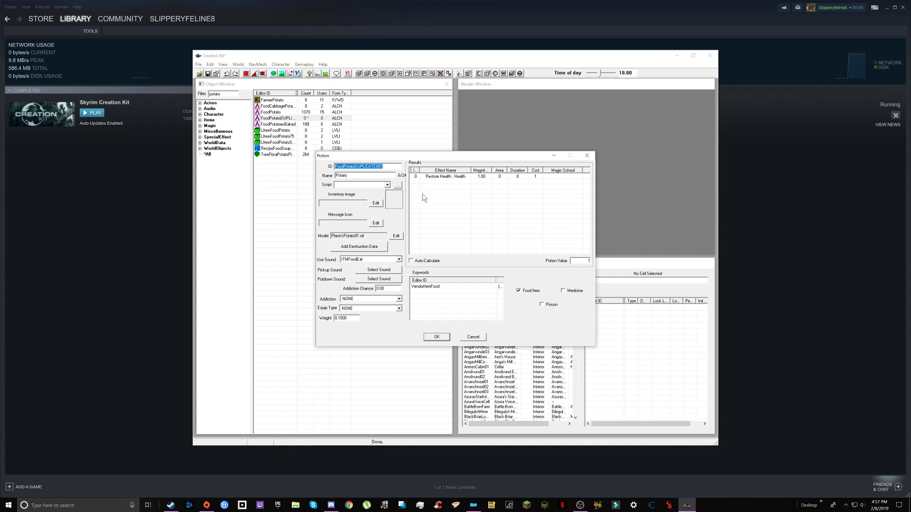
drag(334, 318, 348, 318)
click(349, 319)
Edit the potato's Restore Health effect, keeping FoodRestoreHealth and setting the magnitude to 10
right_click(434, 181)
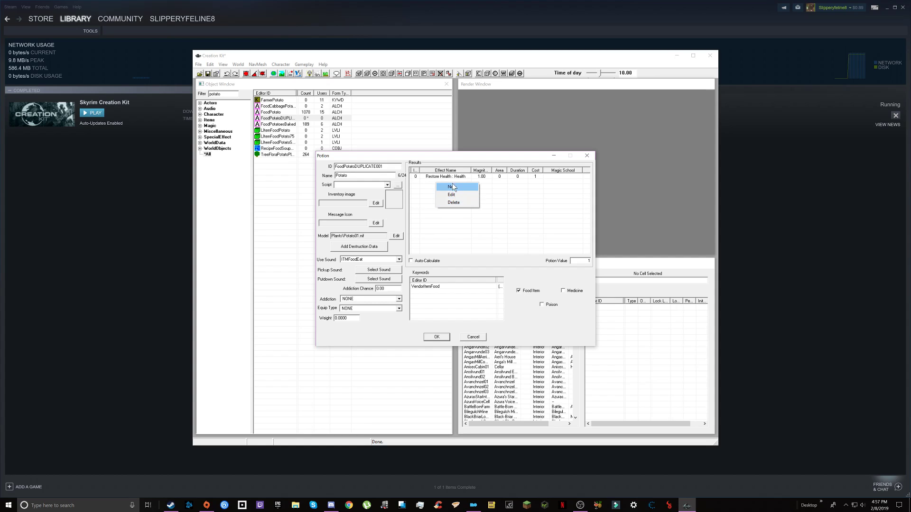
click(452, 194)
click(439, 178)
right_click(438, 178)
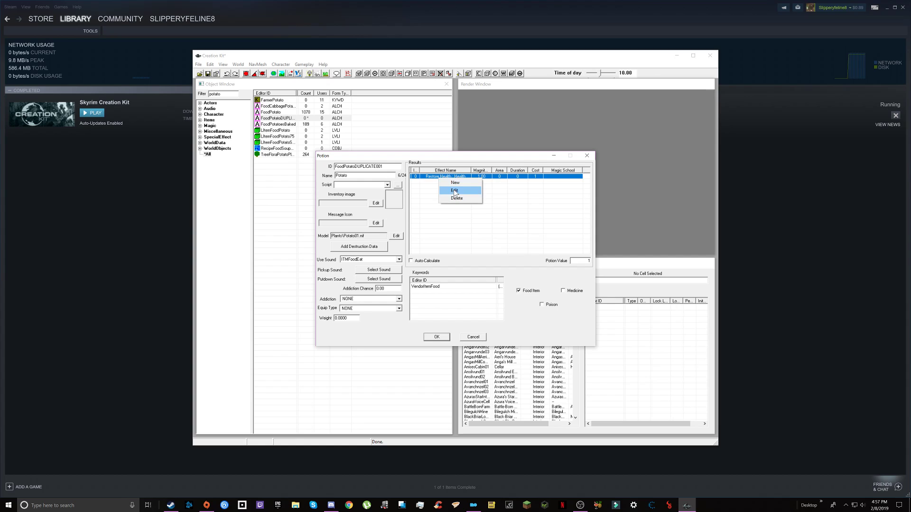
click(453, 191)
click(335, 229)
scroll(332, 244, down, 3)
scroll(333, 256, up, 2)
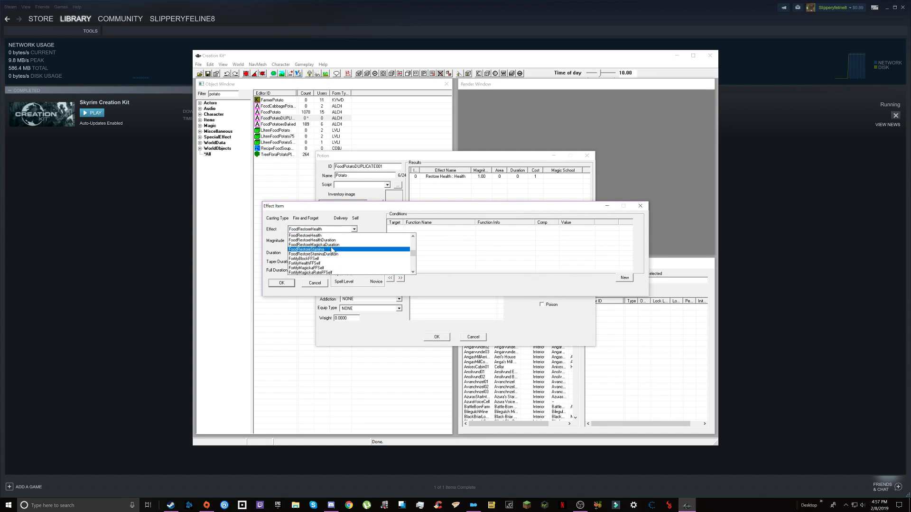
click(331, 236)
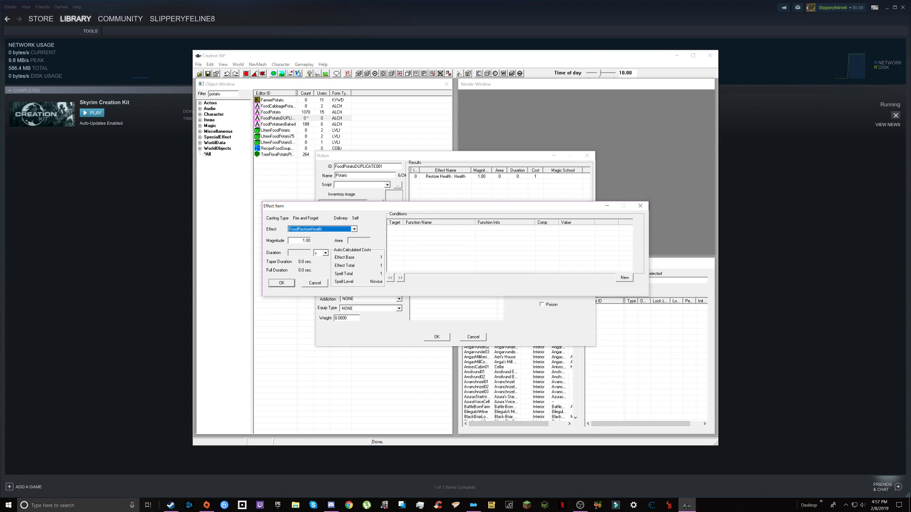
click(304, 241)
text(10)
click(287, 282)
Add a second effect to the potato, FoodRestoreStamina with a magnitude of 100
right_click(471, 199)
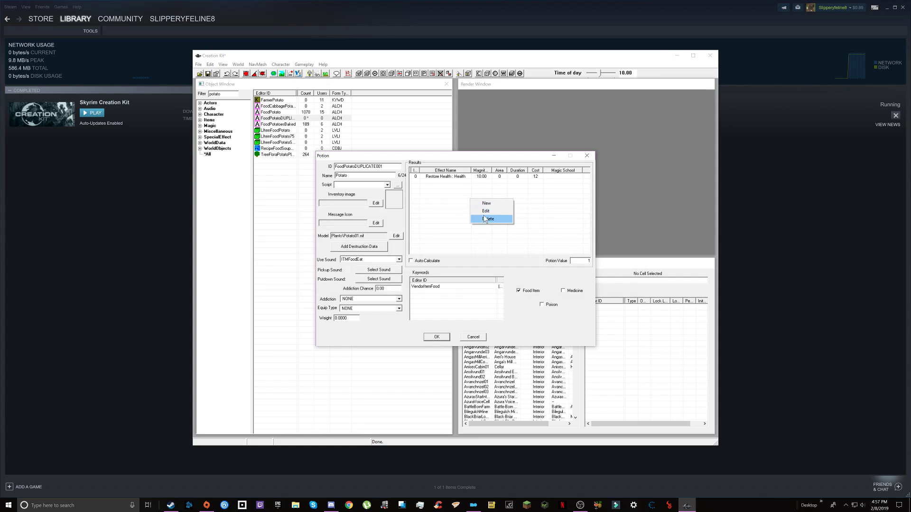
click(491, 211)
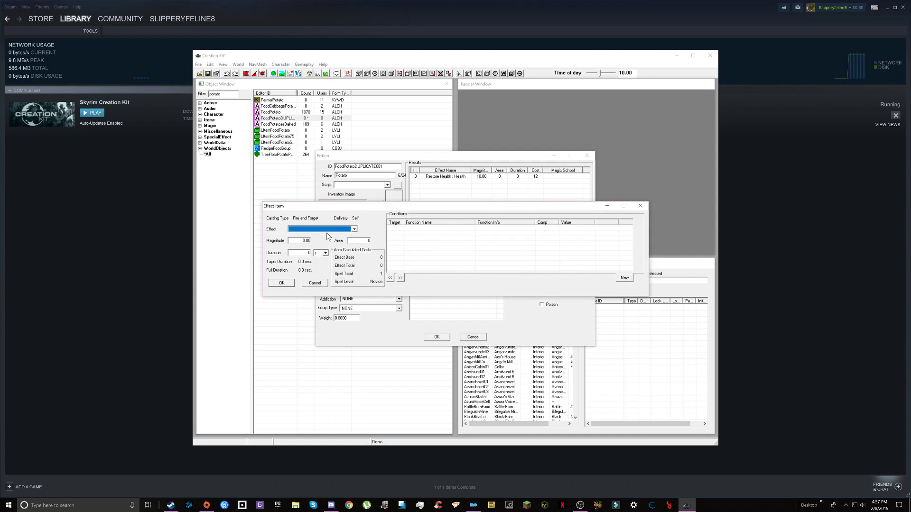
click(354, 229)
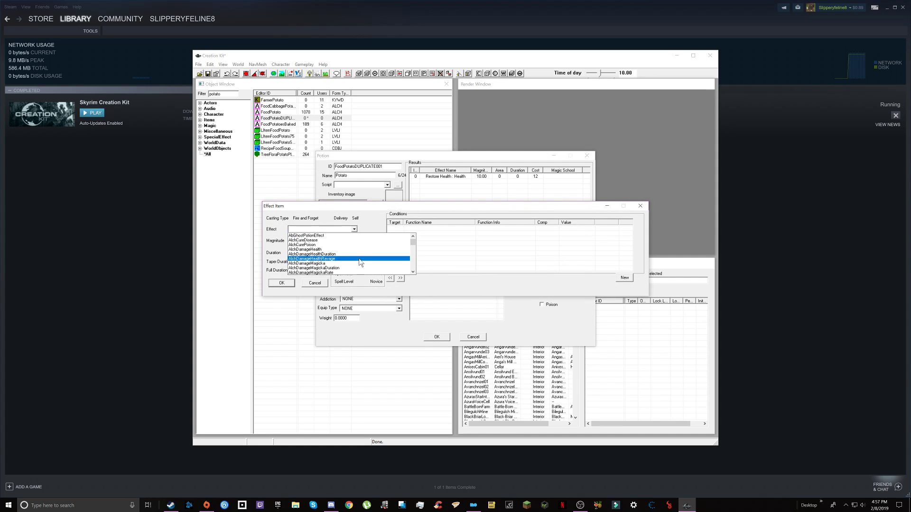
text(fo)
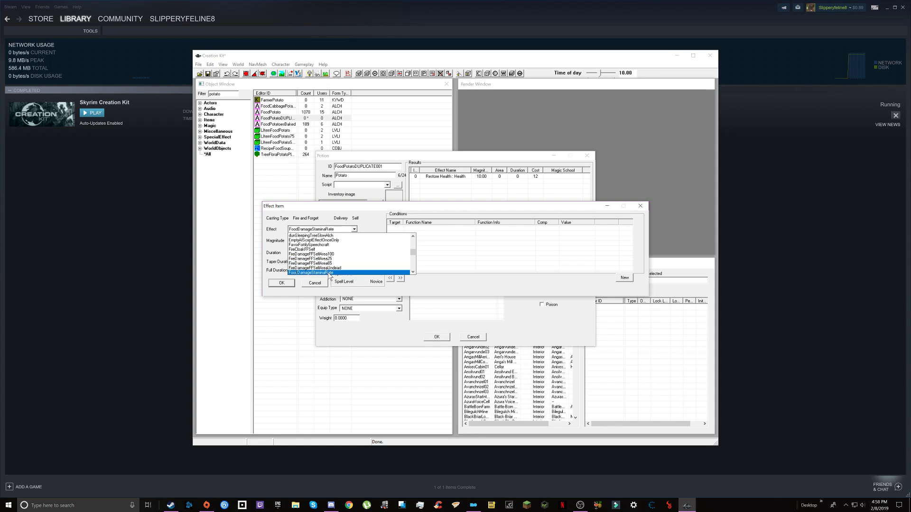
scroll(306, 261, down, 1)
scroll(330, 264, down, 1)
scroll(342, 255, down, 1)
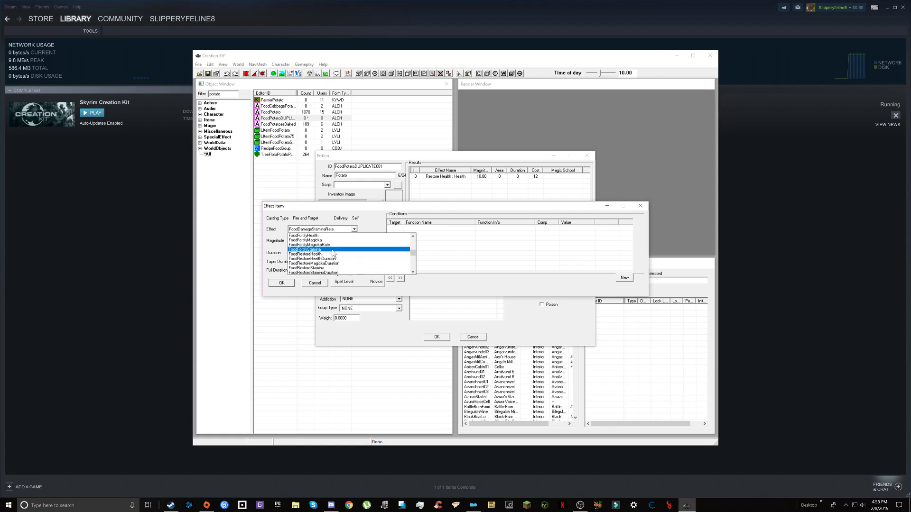
scroll(346, 263, down, 1)
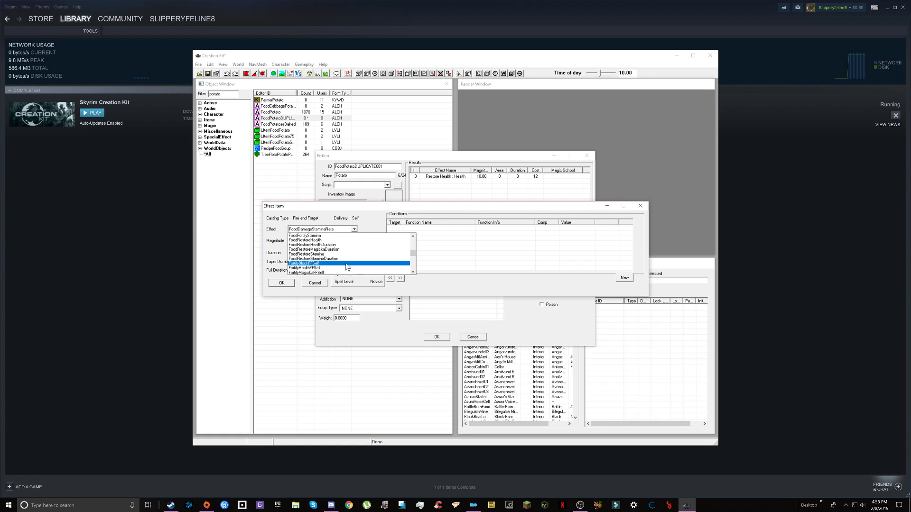
click(343, 254)
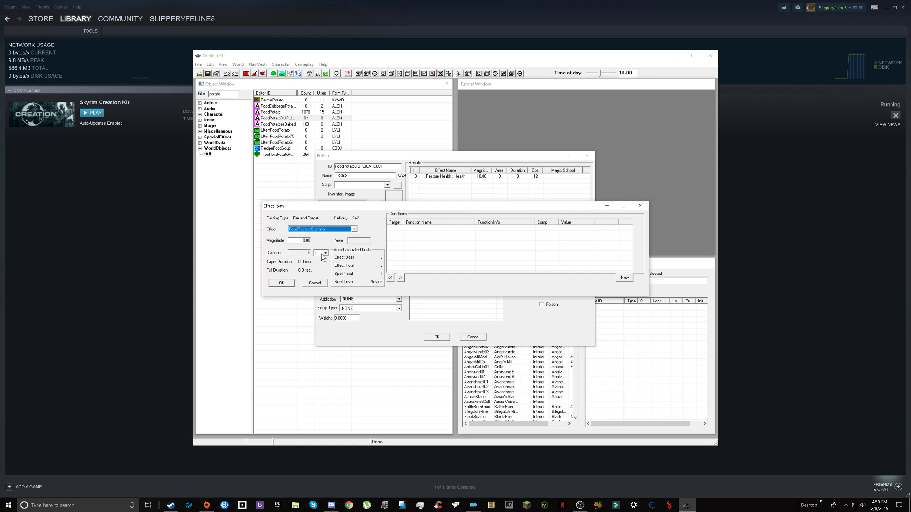
click(305, 240)
text(00)
click(281, 284)
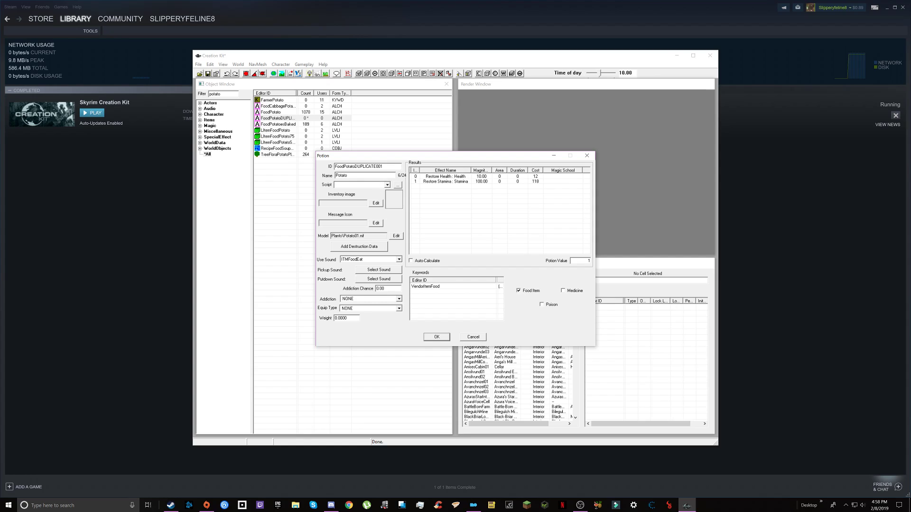
Name the item "Endurance Potato" and change its ID to EndurancePotato
double_click(341, 176)
text(Endurance Potato)
double_click(346, 166)
text(EnduranceBotato)
key(BackSpace)
text(p)
key(Delete)
text(P)
key(ctrl+a)
click(366, 166)
Set the potion value to 50 and save the potato as a new form
text(50)
click(417, 261)
click(427, 261)
double_click(584, 261)
click(437, 337)
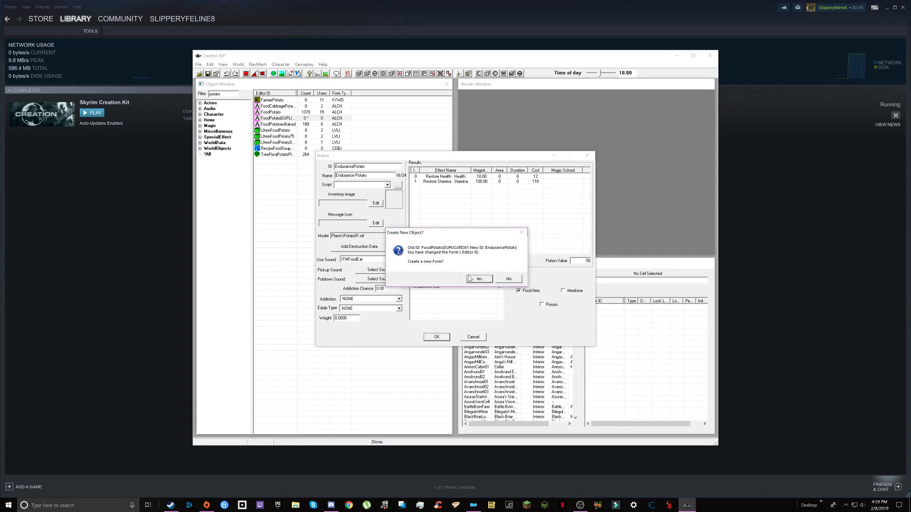
click(487, 282)
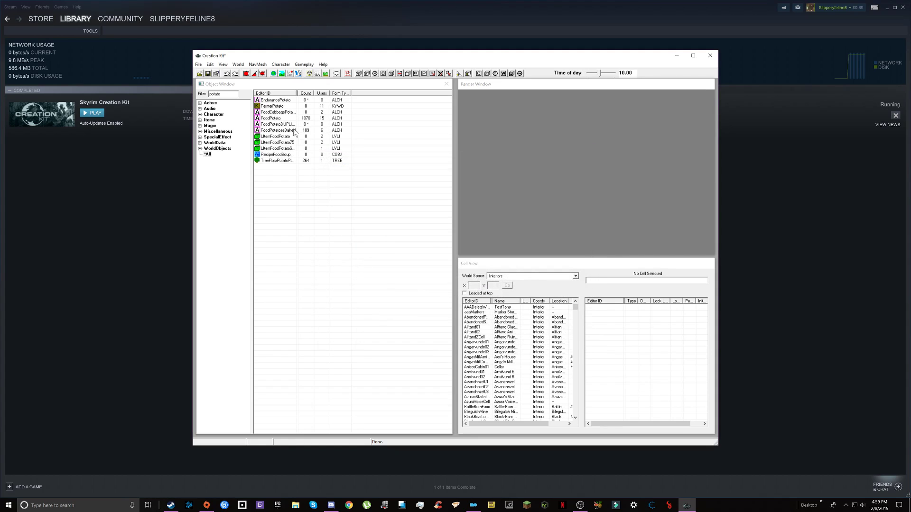
Delete the leftover FoodPotatoDUPLICATE001 object
right_click(284, 124)
click(306, 154)
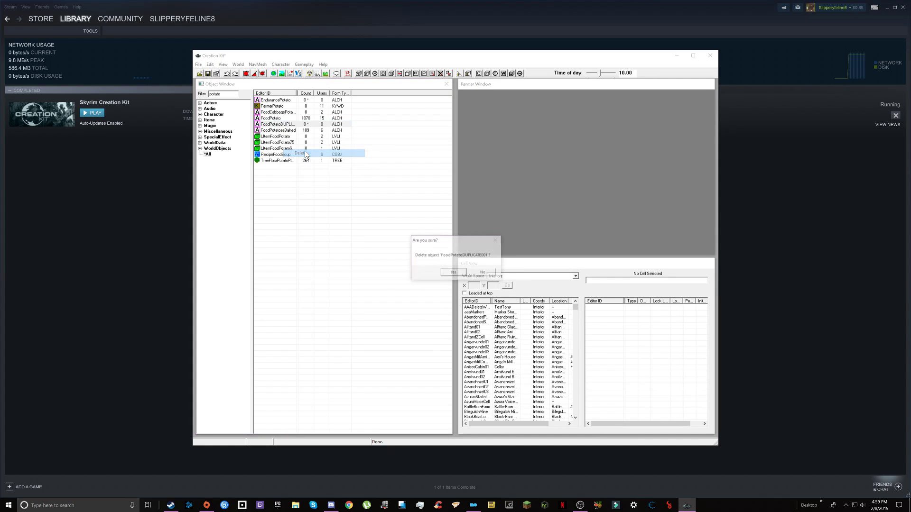
click(449, 274)
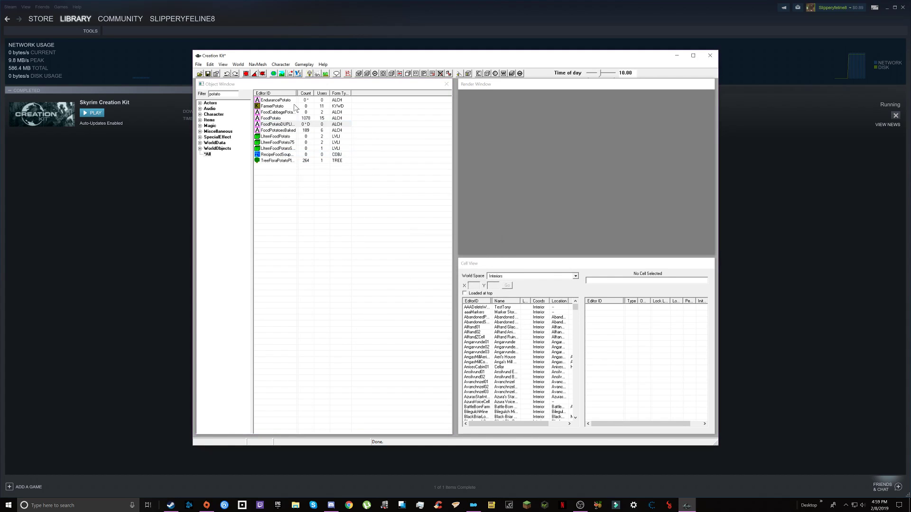
Filter the object list by "recipe" and look through the existing recipe records
right_click(275, 100)
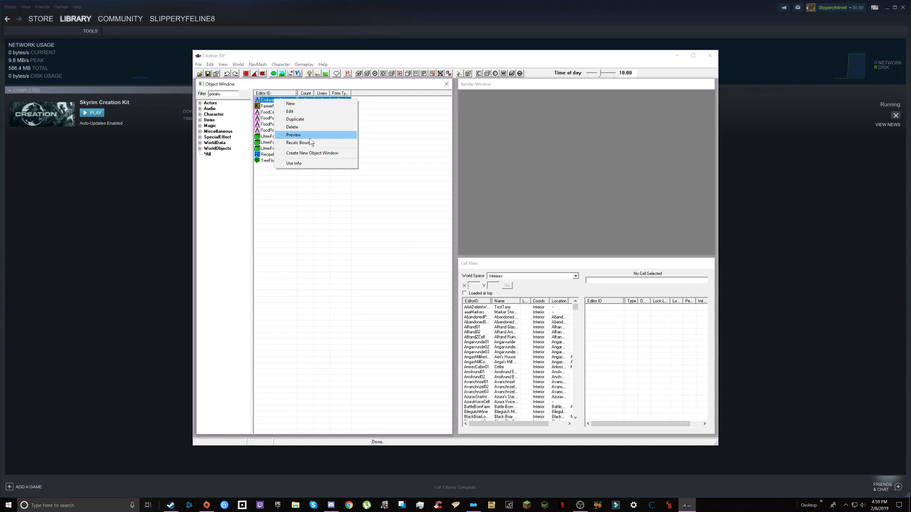
click(226, 94)
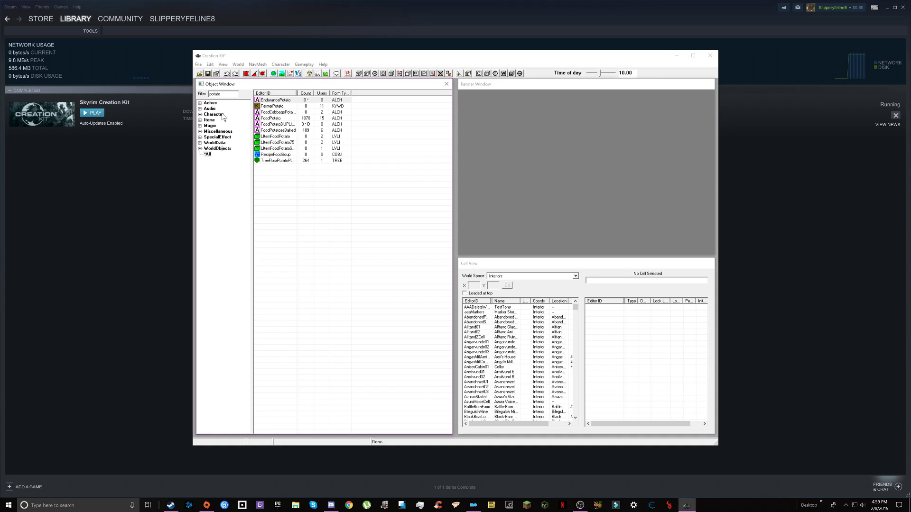
drag(225, 94, 180, 99)
text(recipe)
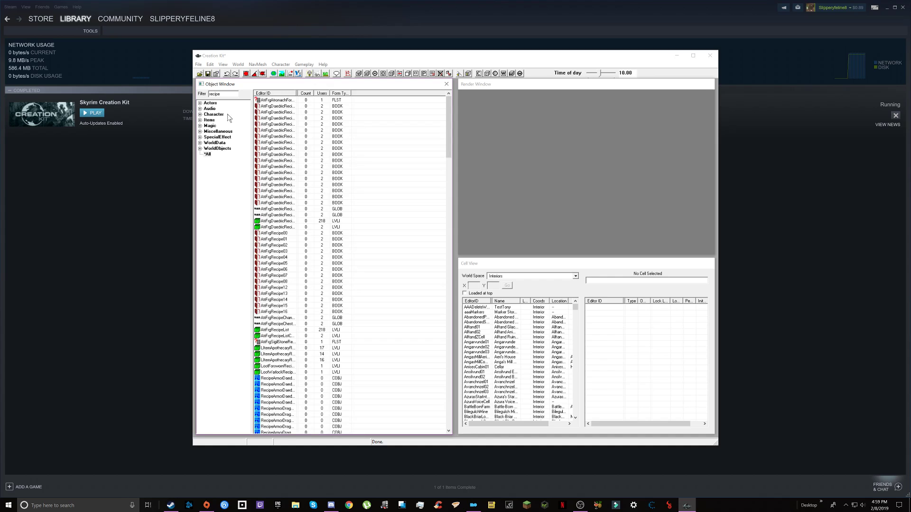
scroll(394, 169, down, 15)
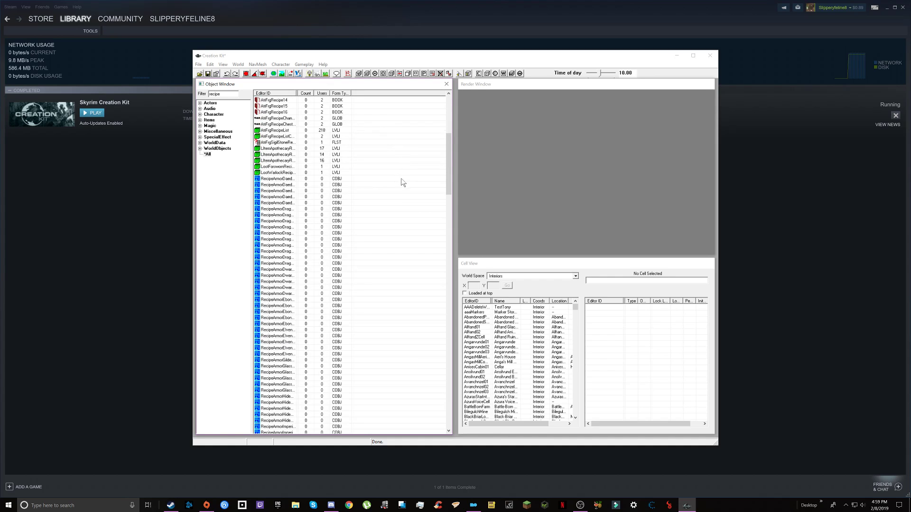
scroll(402, 184, down, 20)
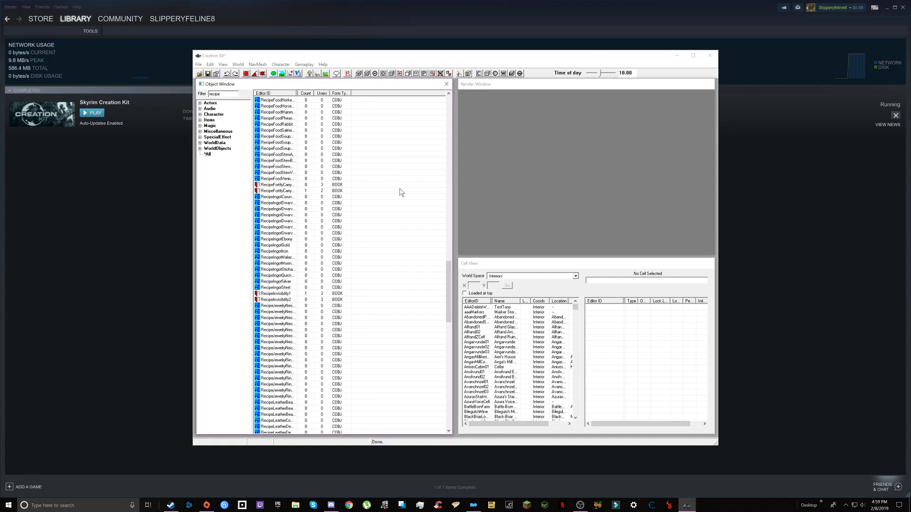
scroll(400, 193, down, 20)
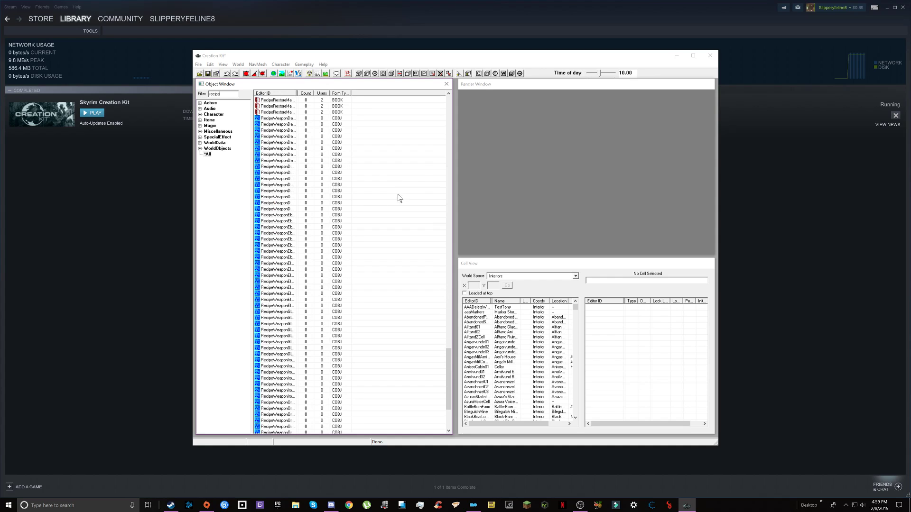
Filter the object list by "soup" and duplicate the RecipeFoodSoupCabbagePotato recipe
drag(222, 93, 151, 91)
text(soup)
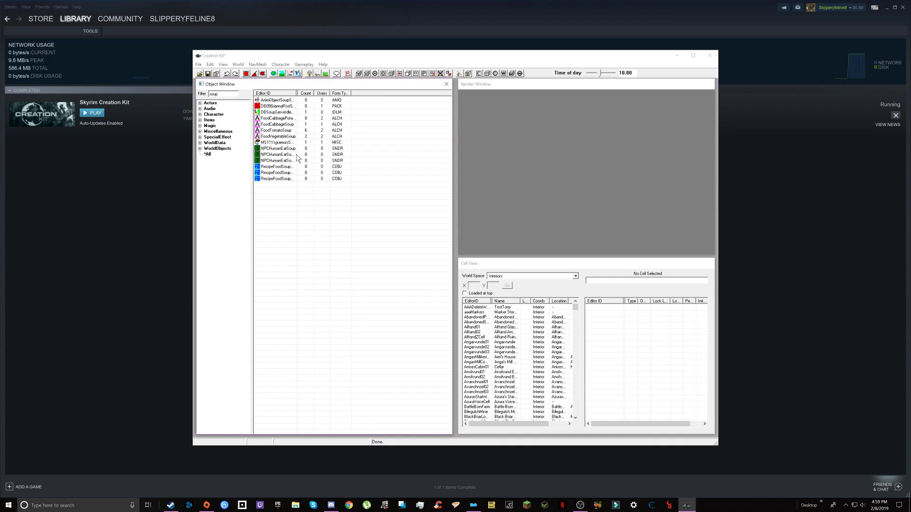
click(278, 167)
right_click(278, 167)
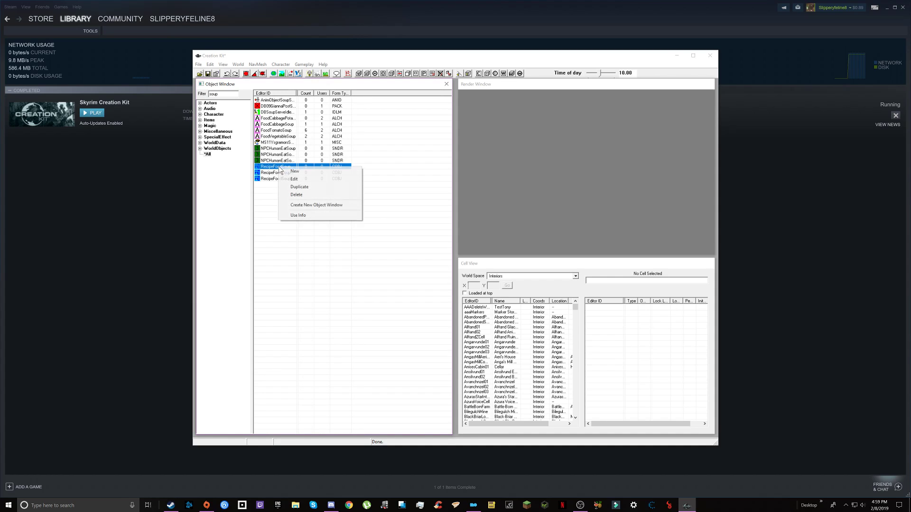
click(310, 186)
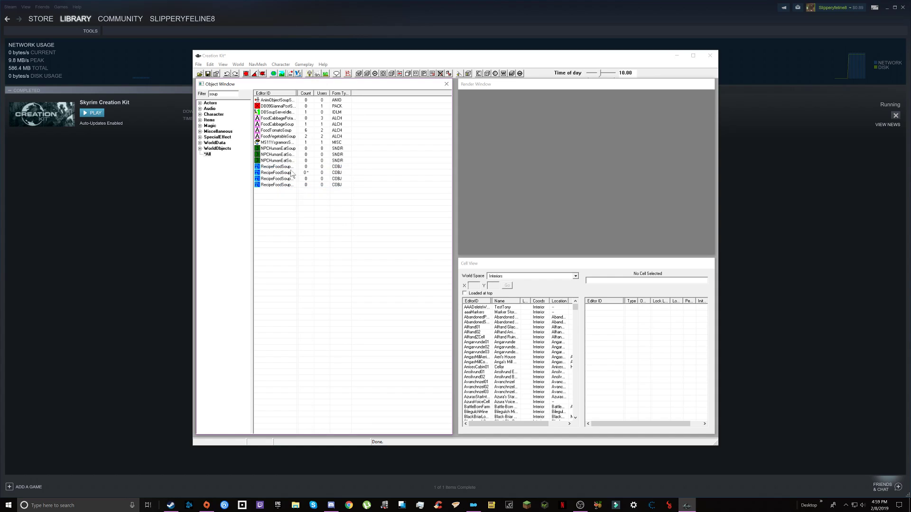
Widen the Editor ID column to show full names and open RecipeFoodSoupCabbagePotatoDUPLICATE001 for editing
click(290, 167)
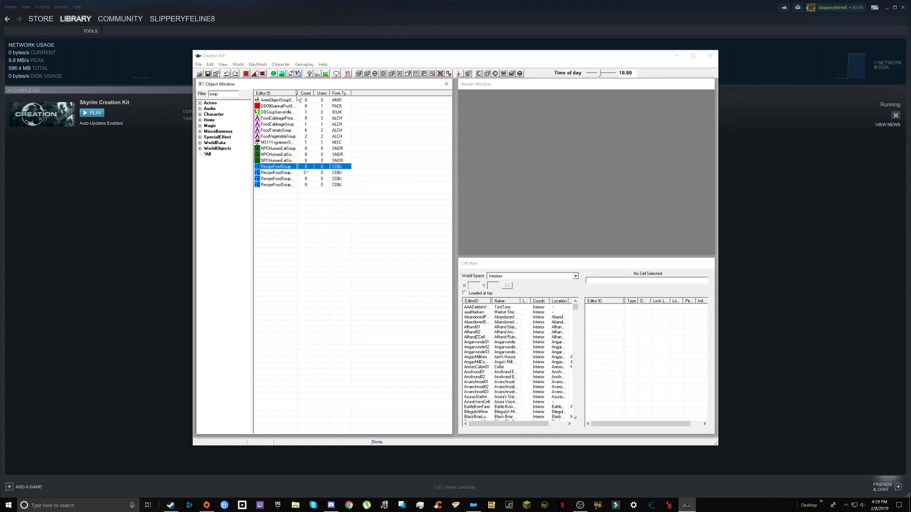
drag(297, 93, 316, 94)
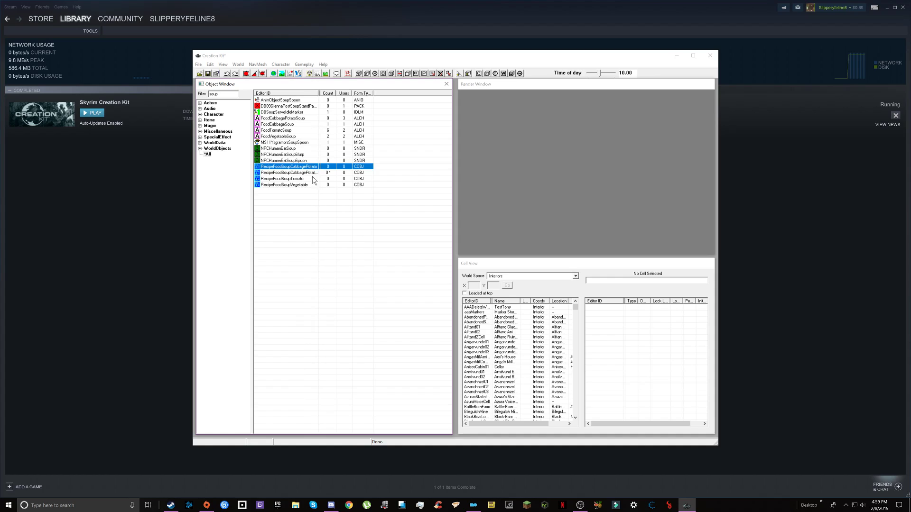
double_click(317, 92)
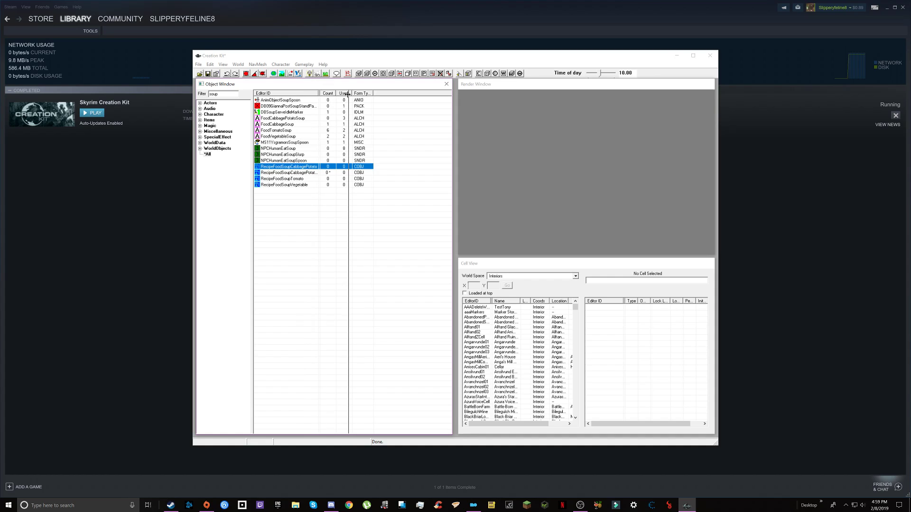
click(316, 173)
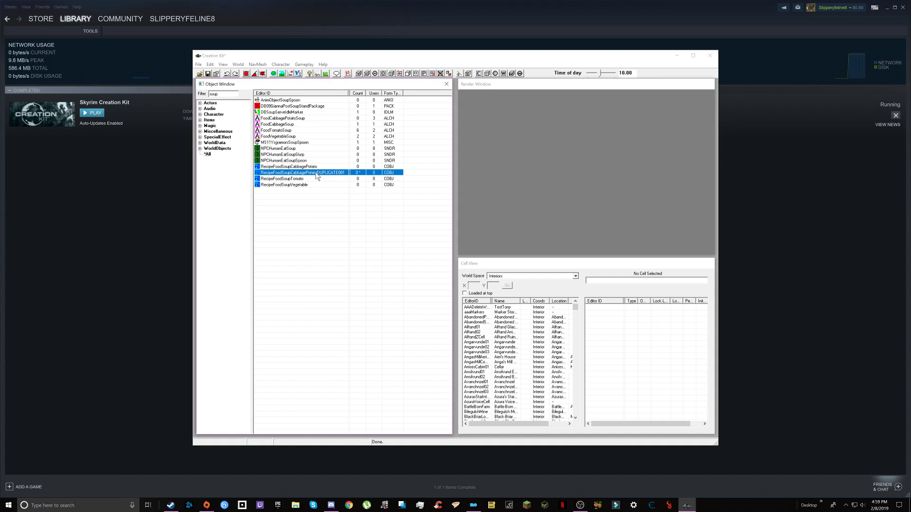
double_click(316, 172)
right_click(316, 172)
click(483, 159)
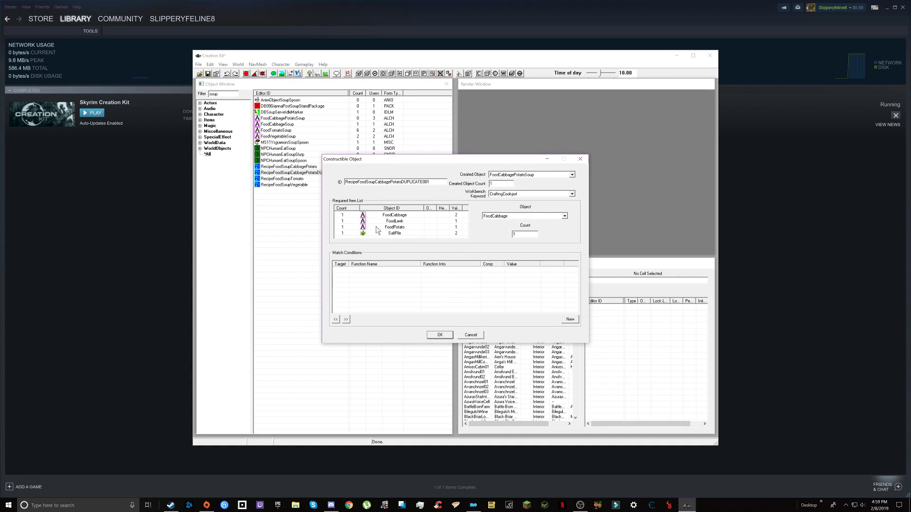
Remove the SaltPile, FoodLeek and FoodCabbage ingredients from the duplicated recipe's required items
click(397, 234)
right_click(399, 232)
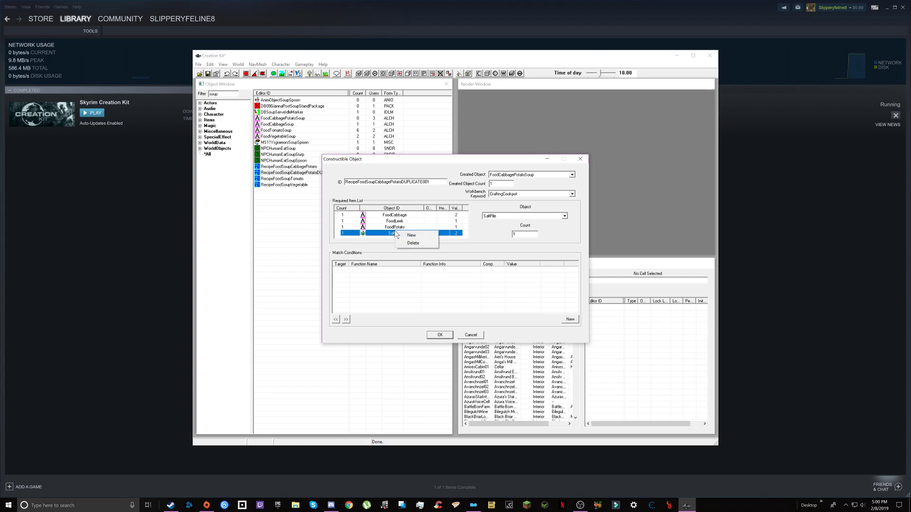
click(403, 241)
right_click(383, 226)
click(400, 238)
right_click(386, 221)
click(399, 232)
click(393, 215)
right_click(402, 215)
click(374, 231)
right_click(375, 231)
click(395, 232)
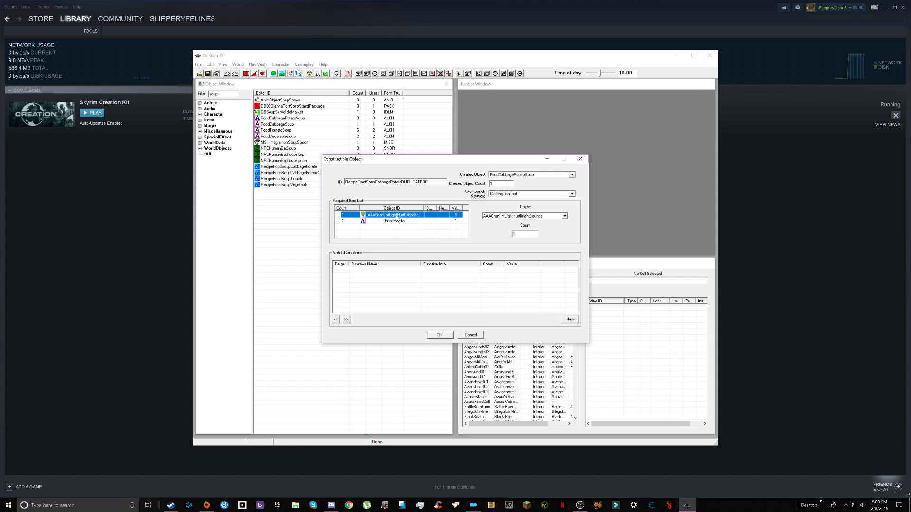
Delete the stray extra entry above FoodPotato from the recipe's required items
right_click(420, 216)
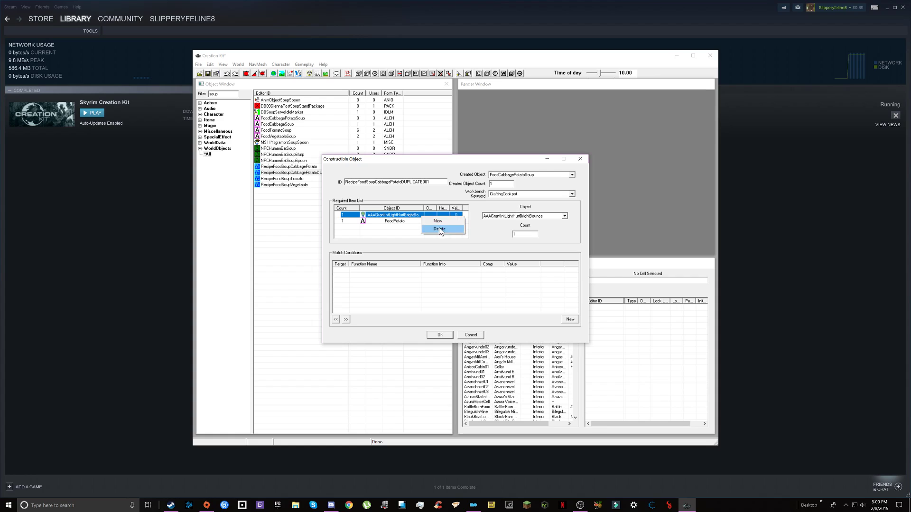
click(386, 217)
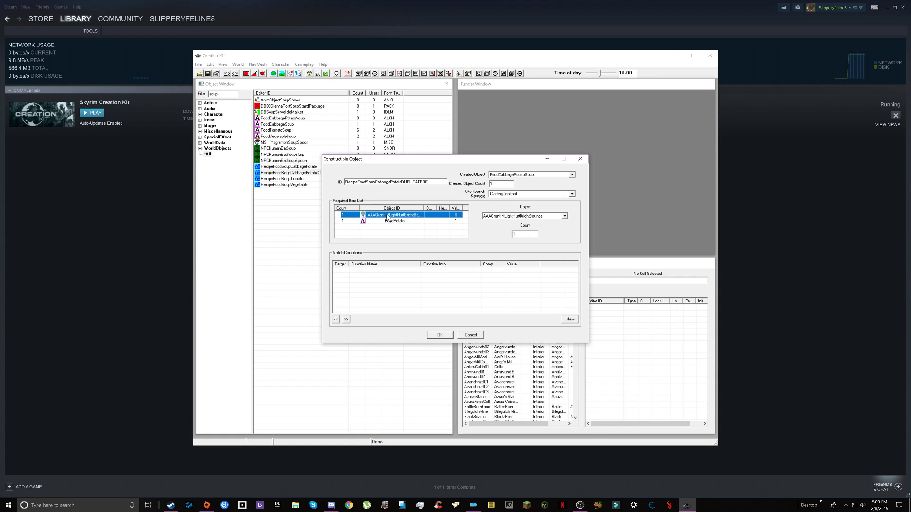
click(517, 217)
click(518, 236)
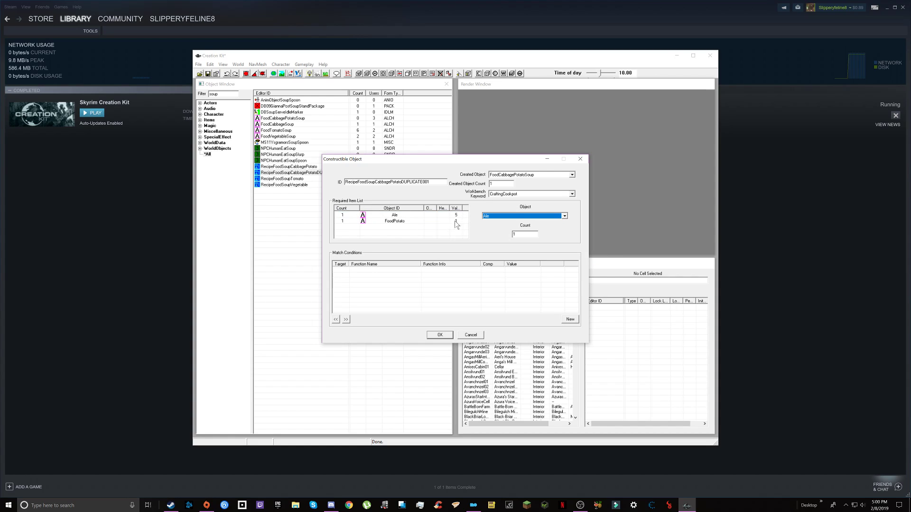
right_click(393, 216)
click(411, 227)
Set the required FoodPotato count to 15 and change the recipe's ID to RecipeEndurancePotato
click(392, 215)
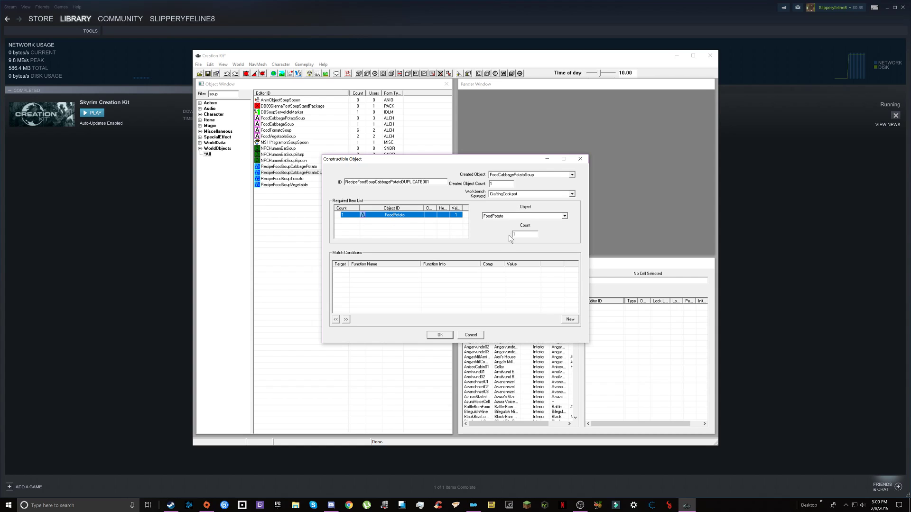
key(Tab)
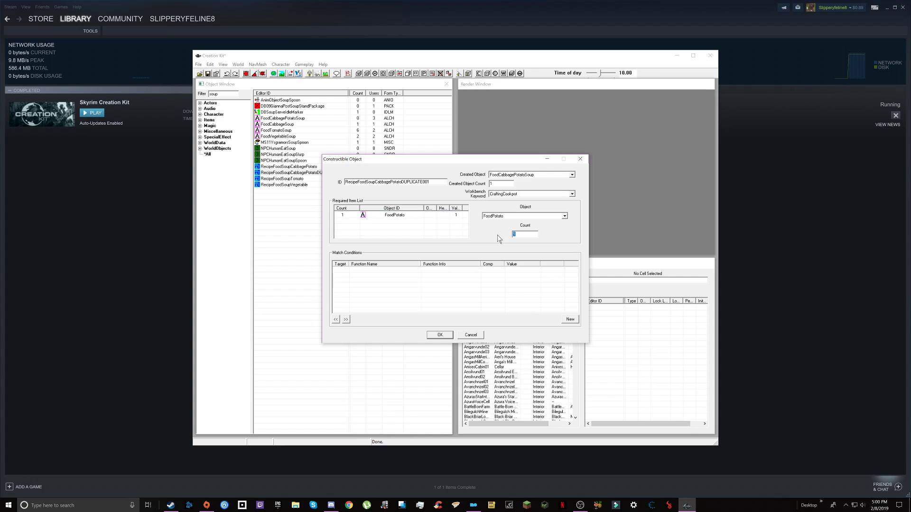
text(15)
click(438, 230)
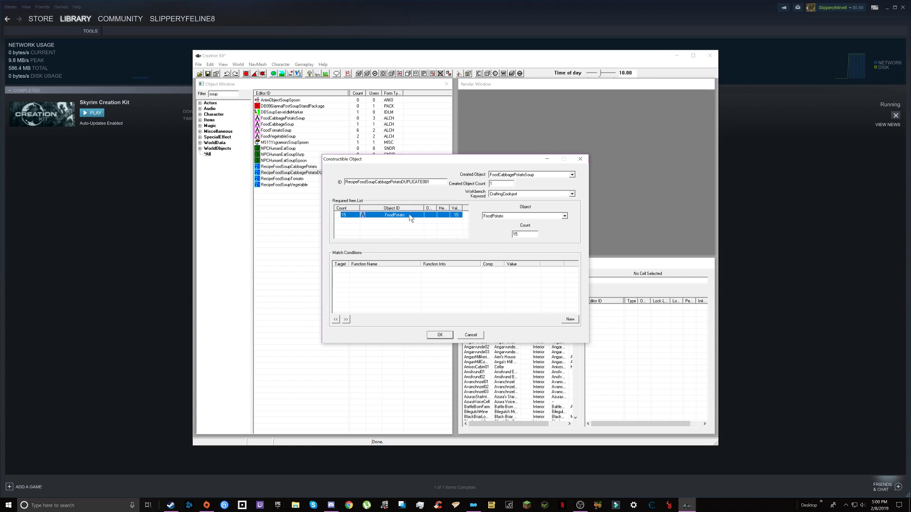
drag(430, 182, 288, 180)
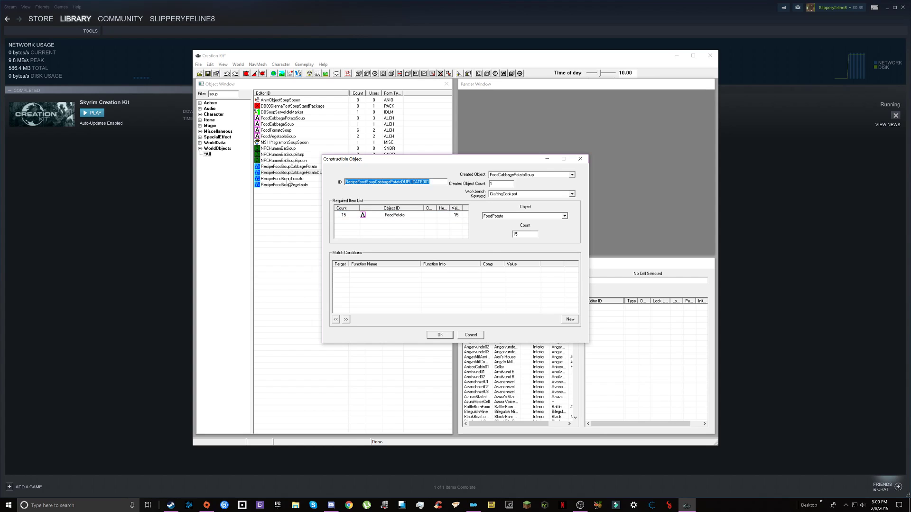
text(RecipeEndurancePotato)
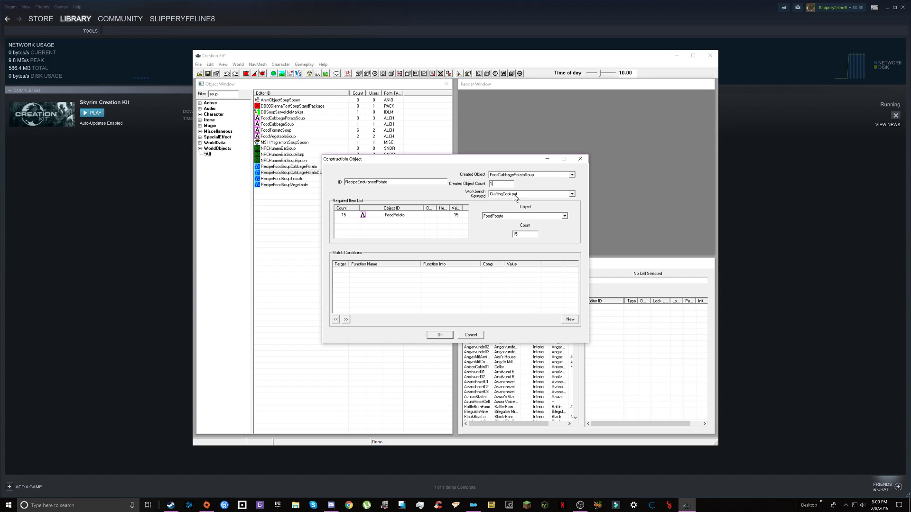
Set the recipe's created object to EndurancePotato, keep CraftingCookpot as the workbench keyword, and save it as a new form
click(497, 194)
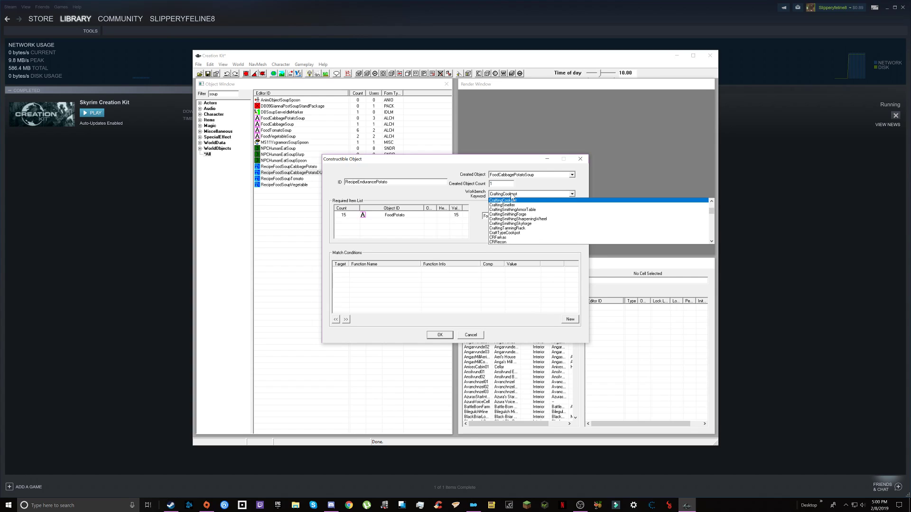
click(510, 194)
click(528, 175)
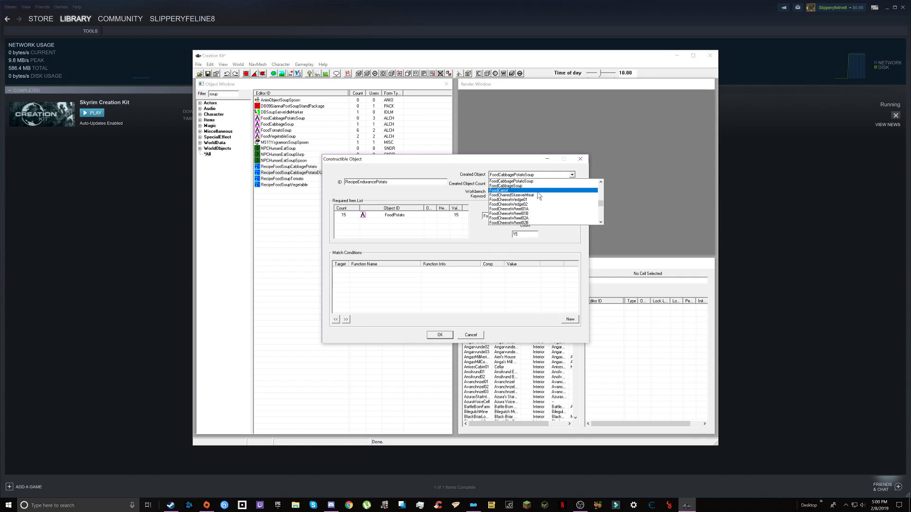
scroll(536, 196, down, 20)
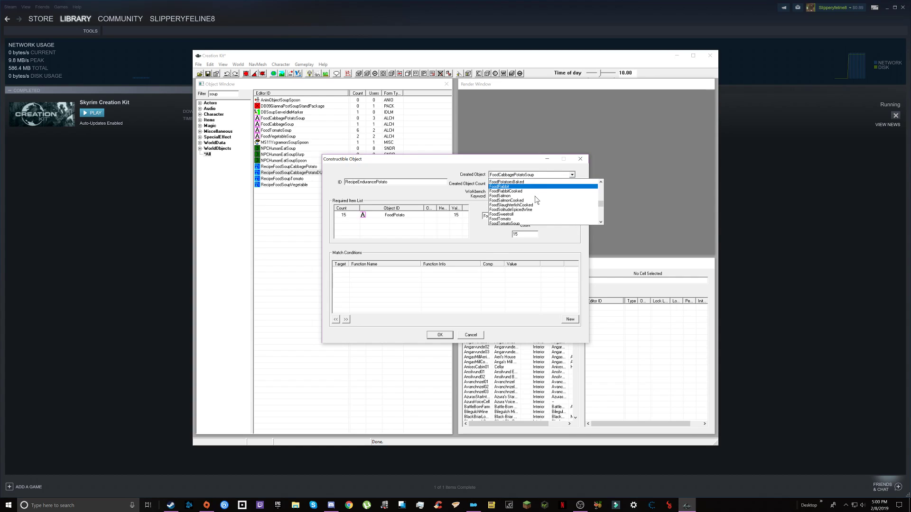
scroll(535, 200, down, 15)
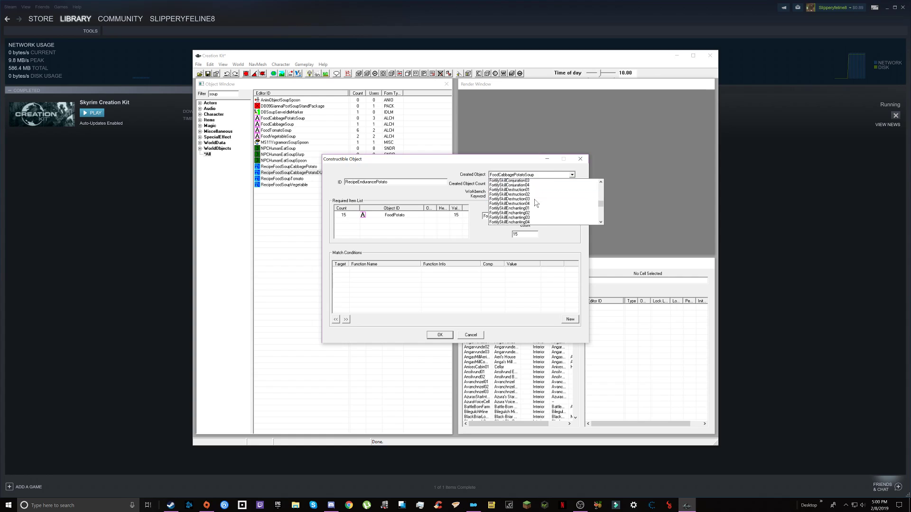
drag(600, 201, 602, 197)
scroll(546, 204, down, 5)
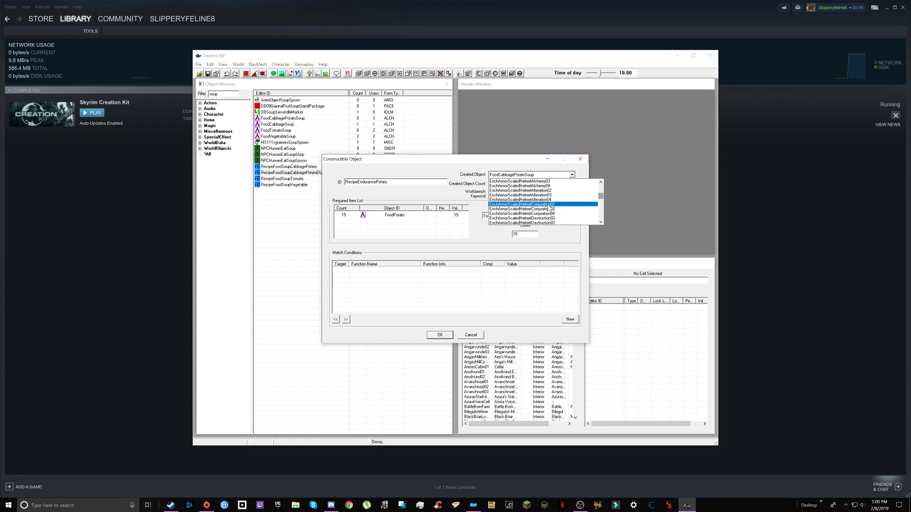
scroll(546, 207, down, 15)
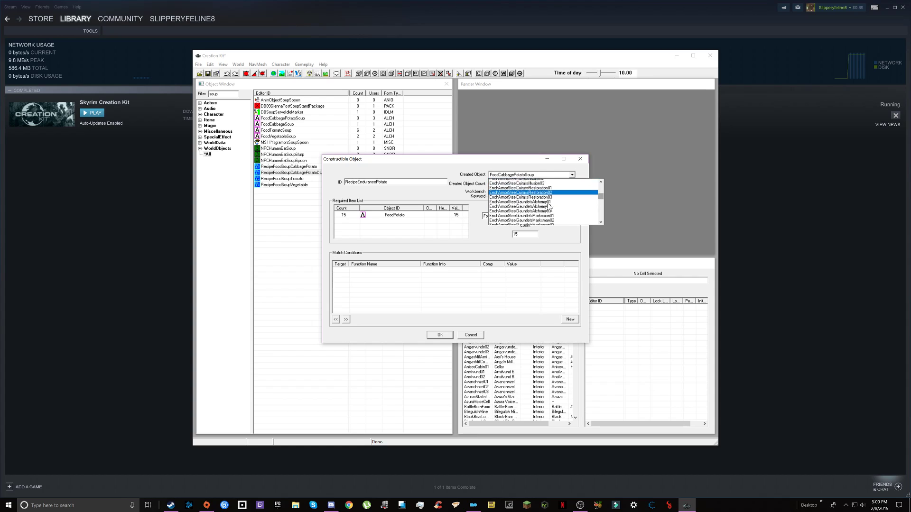
scroll(547, 204, down, 5)
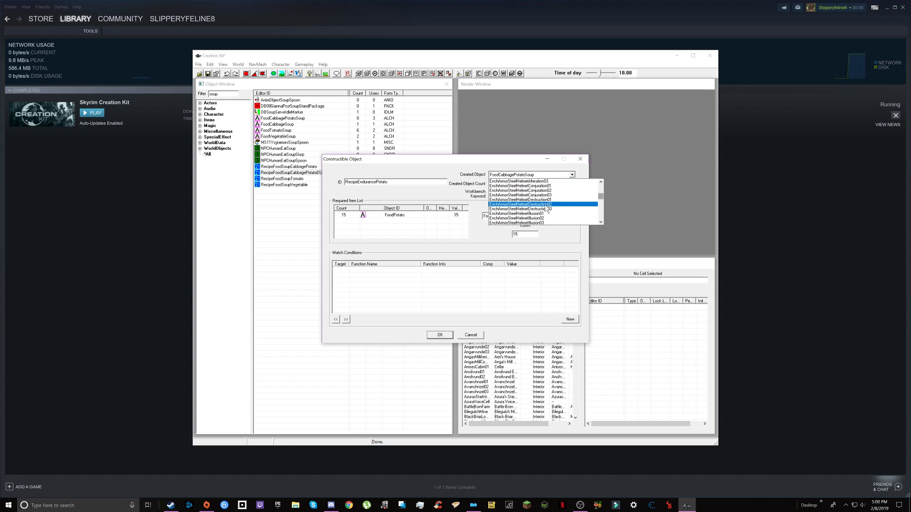
text(end)
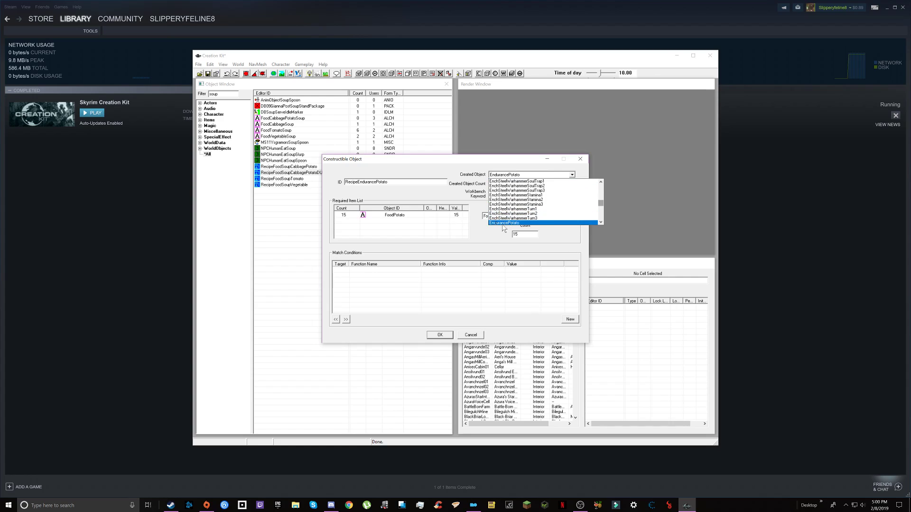
click(502, 223)
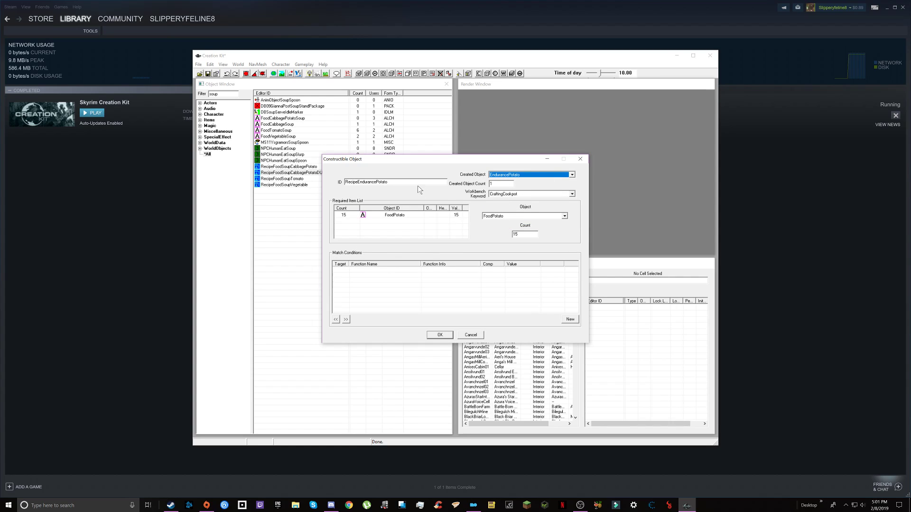
click(437, 333)
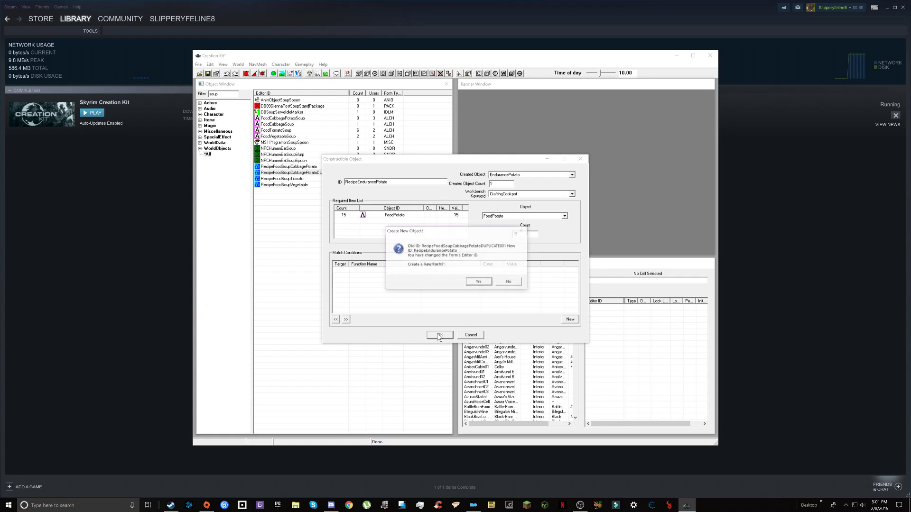
click(478, 281)
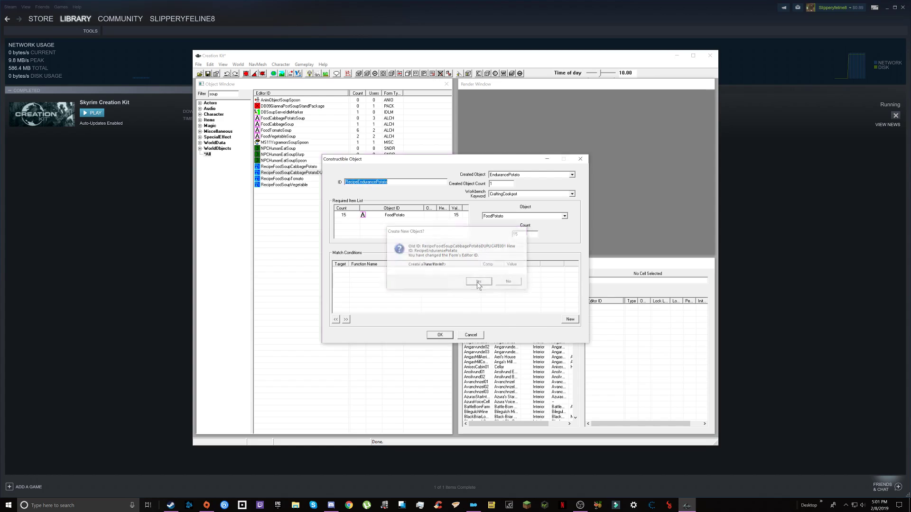
Delete the leftover RecipeFoodSoupCabbagePotatoDUPLICATE001 recipe and confirm its removal
click(298, 173)
right_click(290, 172)
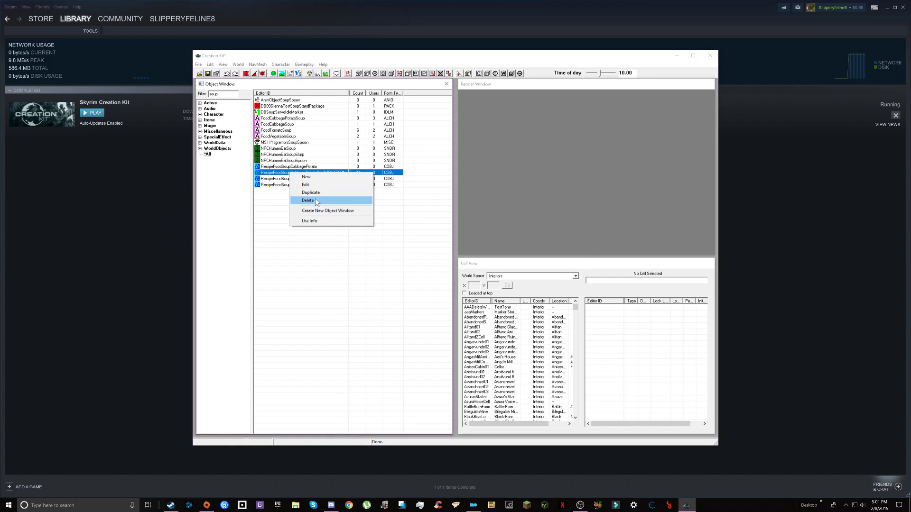
click(313, 200)
click(470, 274)
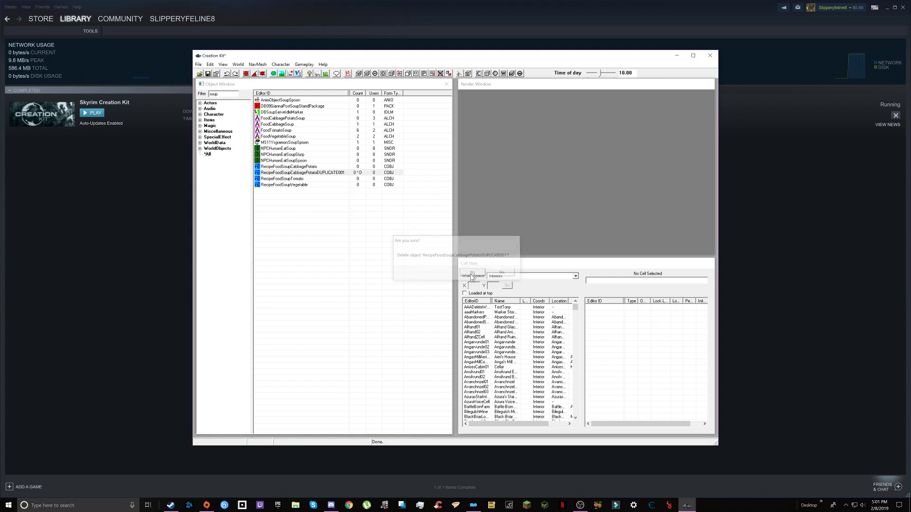
Filter the object list by "endurance" and check the EndurancePotato and RecipeEndurancePotato entries
text(endurance)
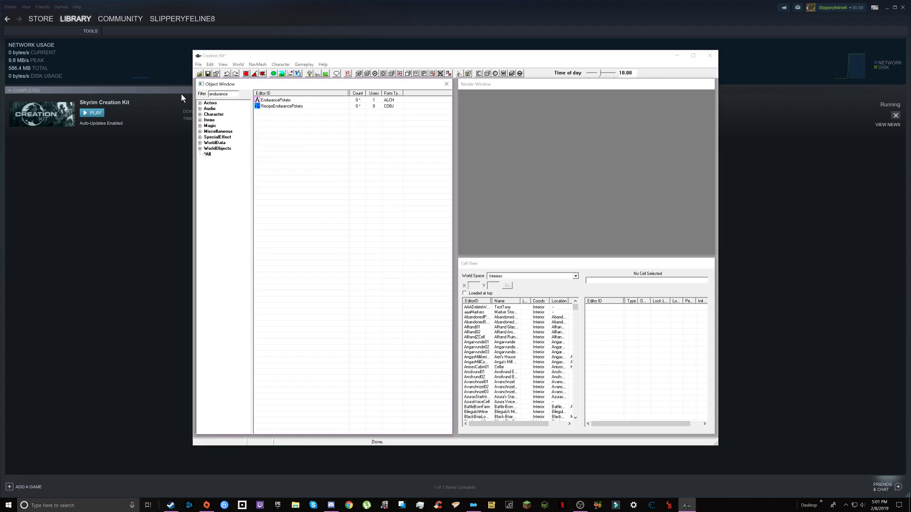
click(281, 102)
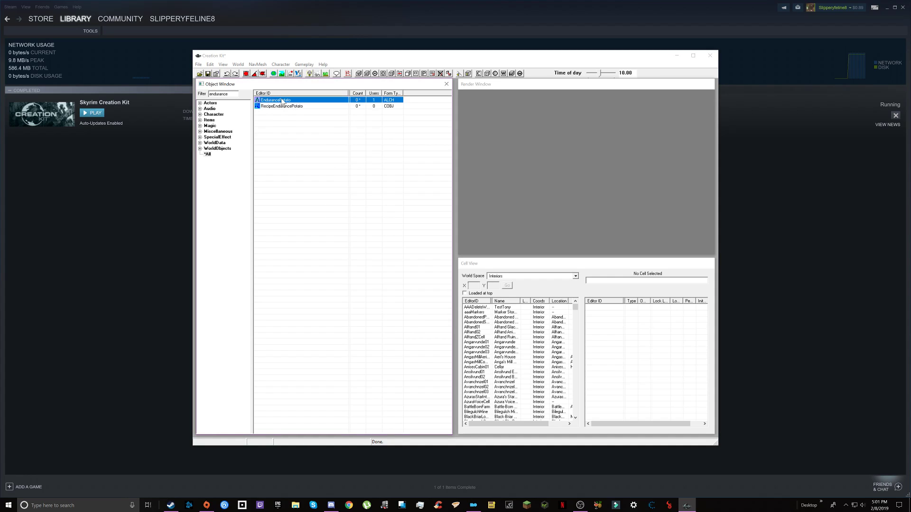
click(286, 106)
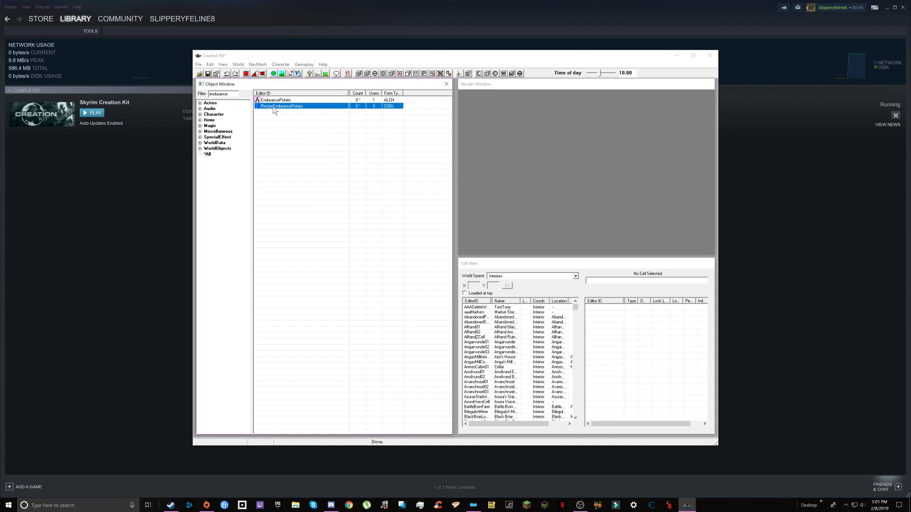
Open EndurancePotato for editing, view its inventory image file selection without choosing a file, and close the item's properties
right_click(277, 101)
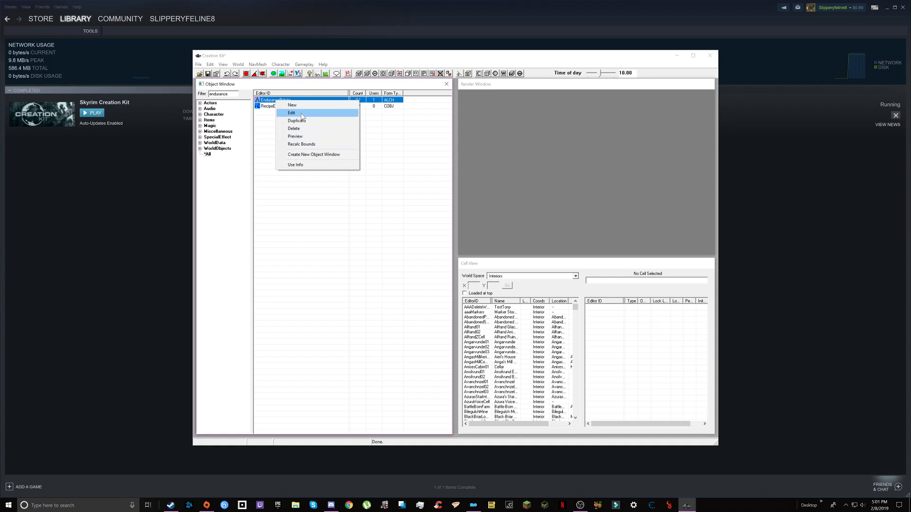
click(303, 114)
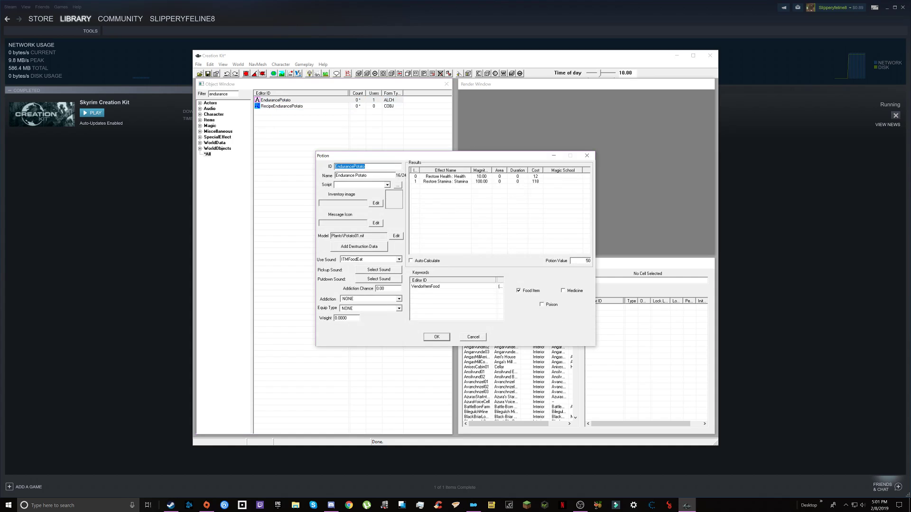
click(377, 203)
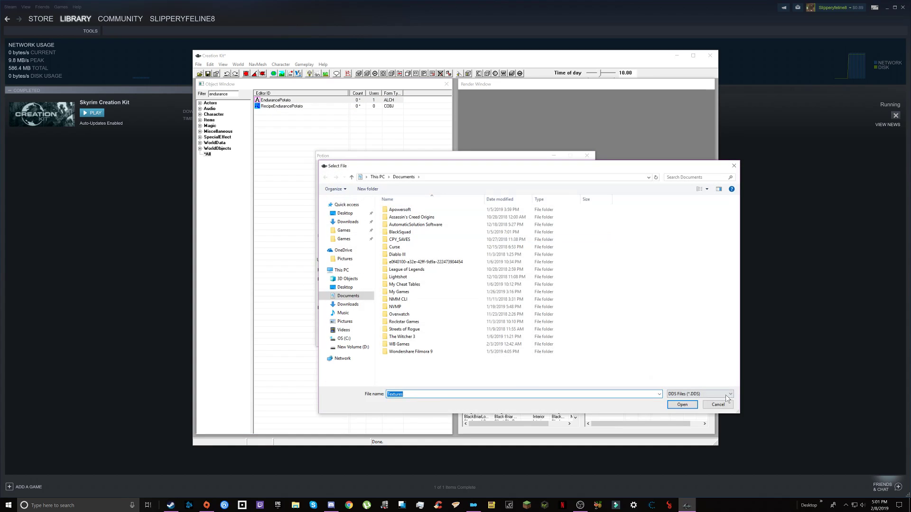
click(723, 407)
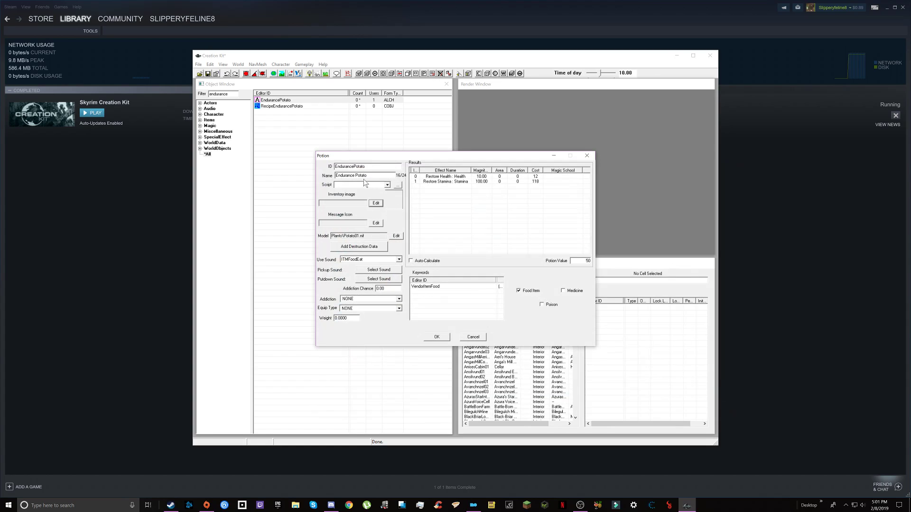
click(442, 337)
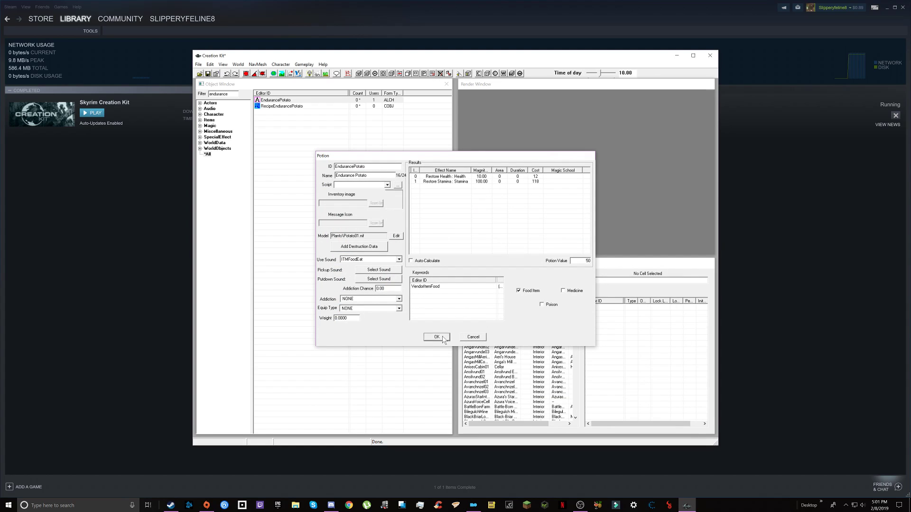
Save the plugin in the Skyrim Data folder as EndurancePotato, using the TES Plugin Files (*.esp) type
click(198, 64)
click(216, 80)
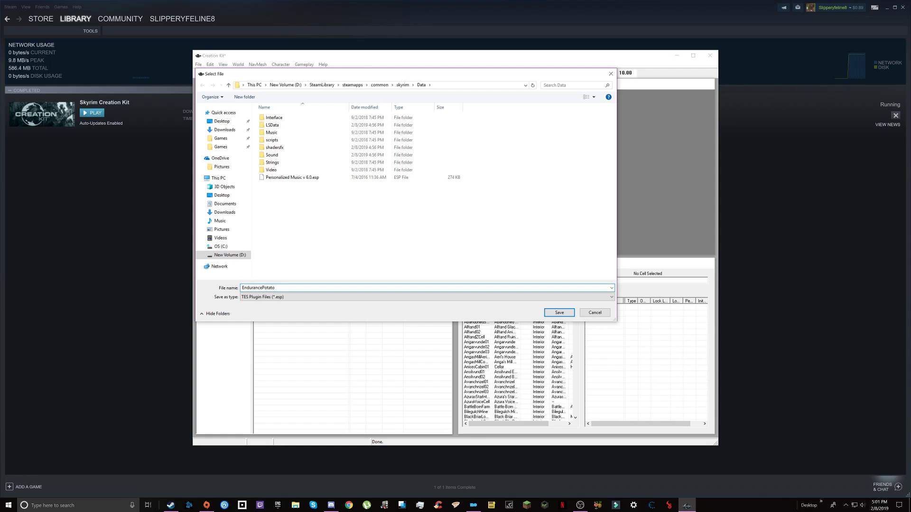
click(277, 299)
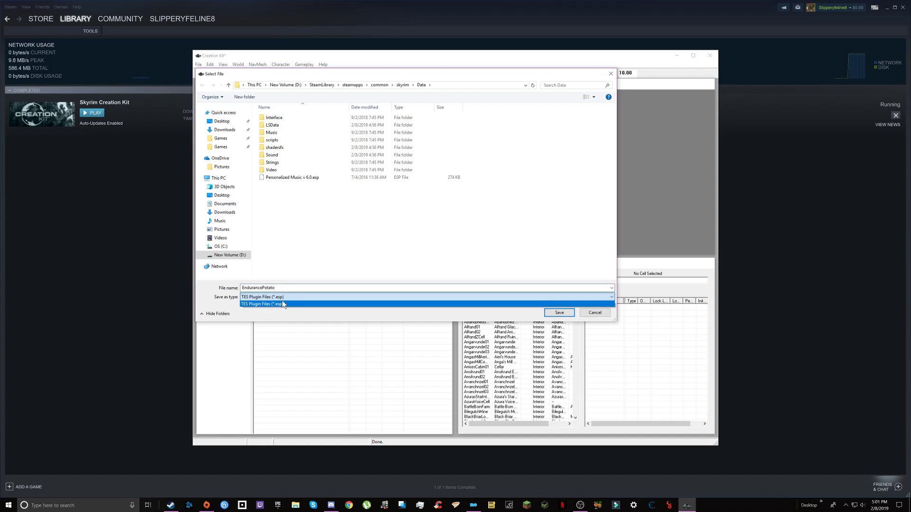
click(282, 304)
click(559, 313)
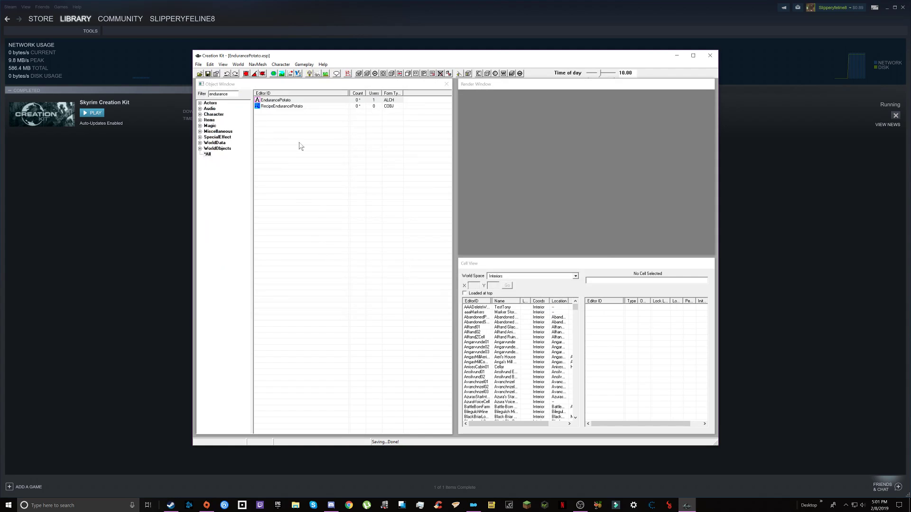
click(198, 64)
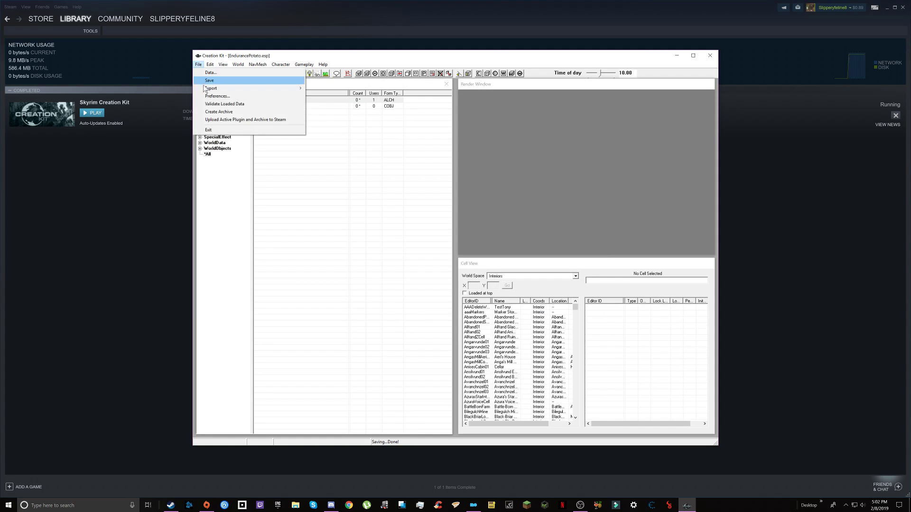
click(353, 168)
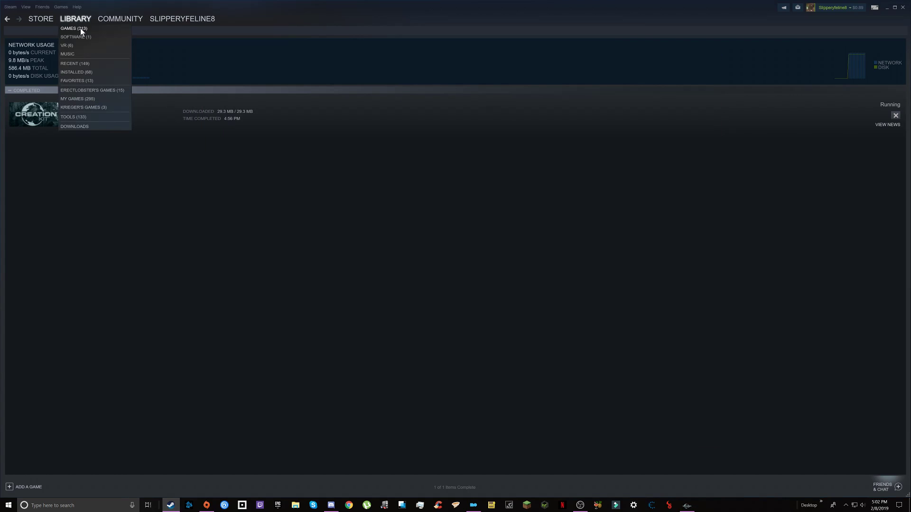
Switch to the Steam games library and launch The Elder Scrolls V: Skyrim
click(80, 28)
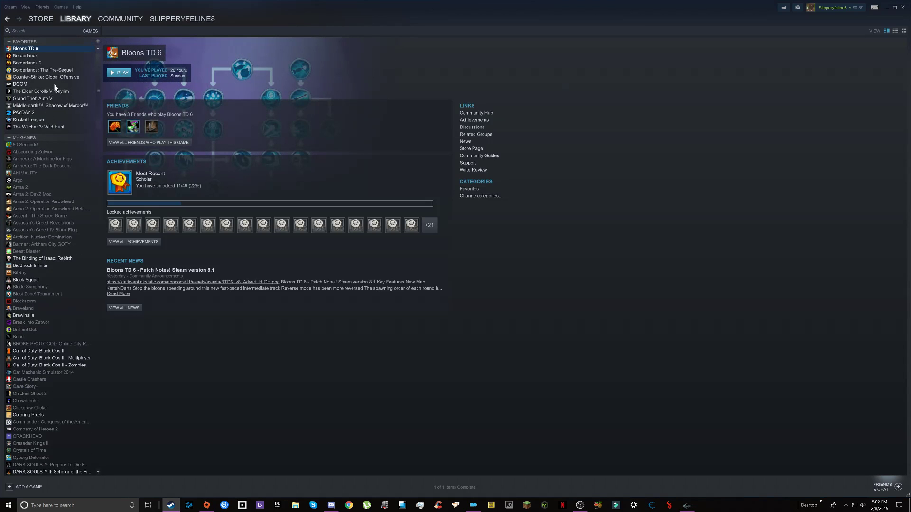
click(54, 92)
click(119, 74)
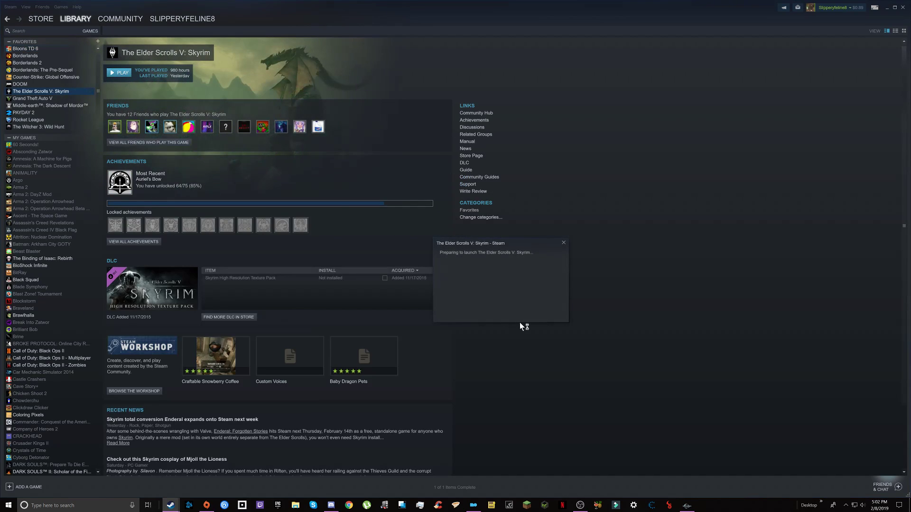
Open the Skyrim launcher's data files, select the enabled EndurancePotato.esp, and accept the load list
click(549, 252)
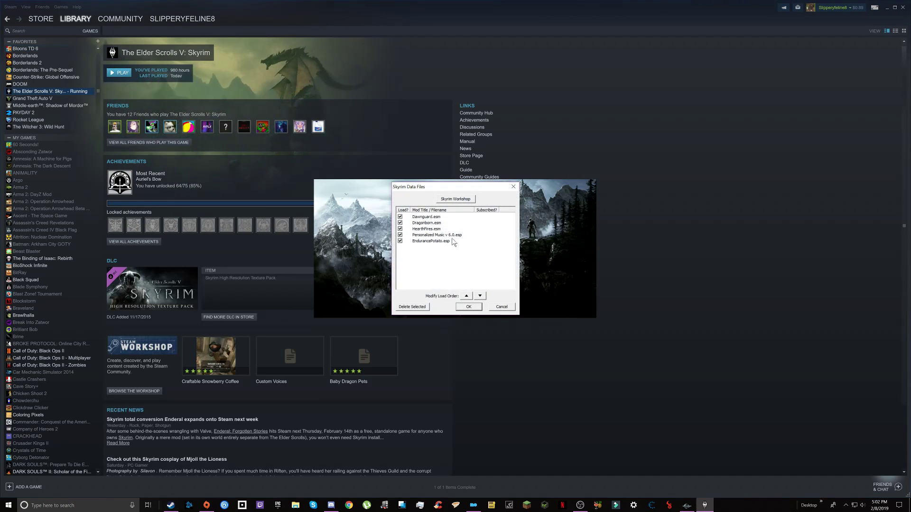
click(424, 241)
click(469, 306)
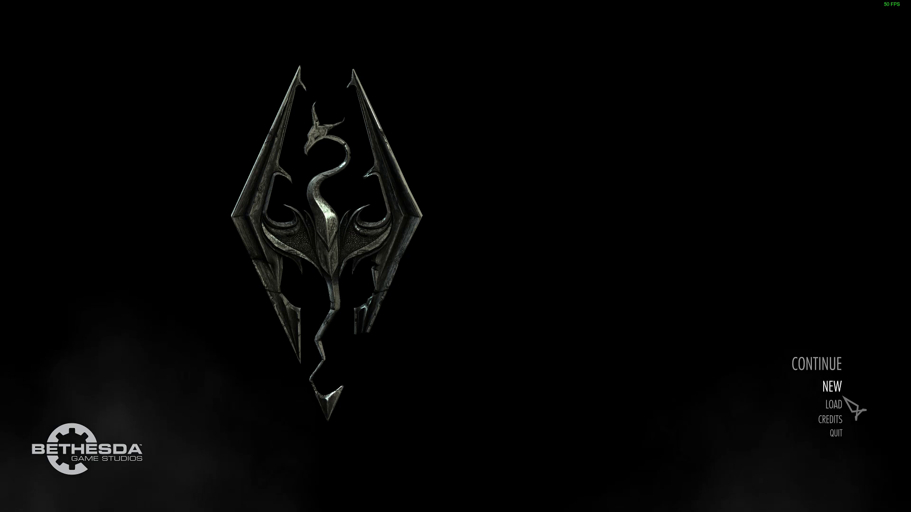
Continue Skyrim from the last saved game
click(834, 365)
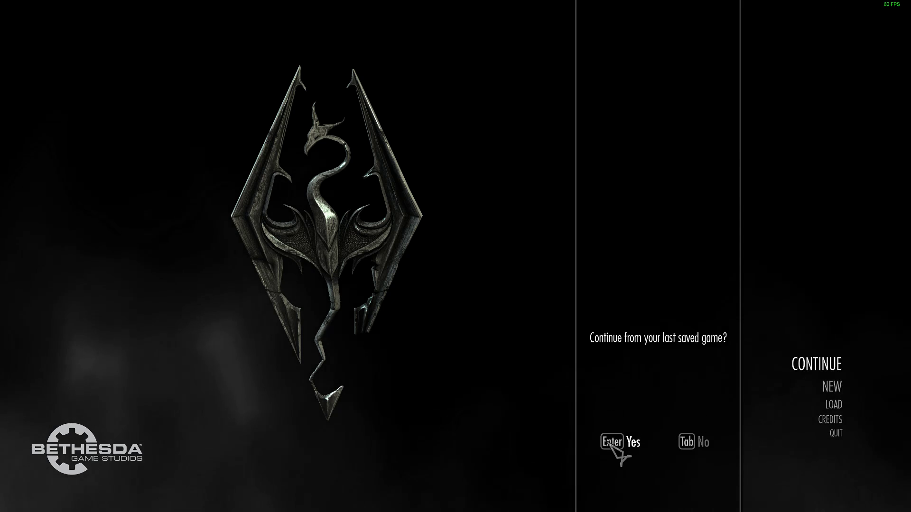
click(608, 434)
click(425, 300)
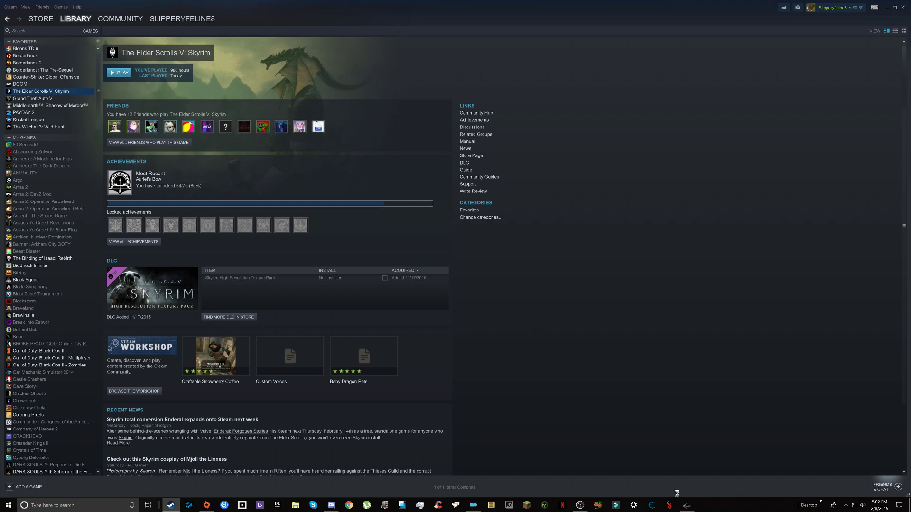
click(686, 505)
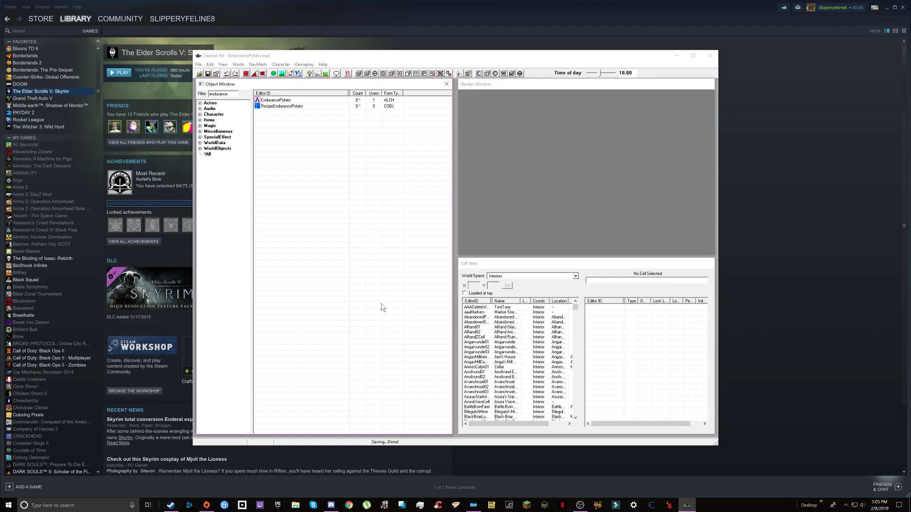
click(580, 505)
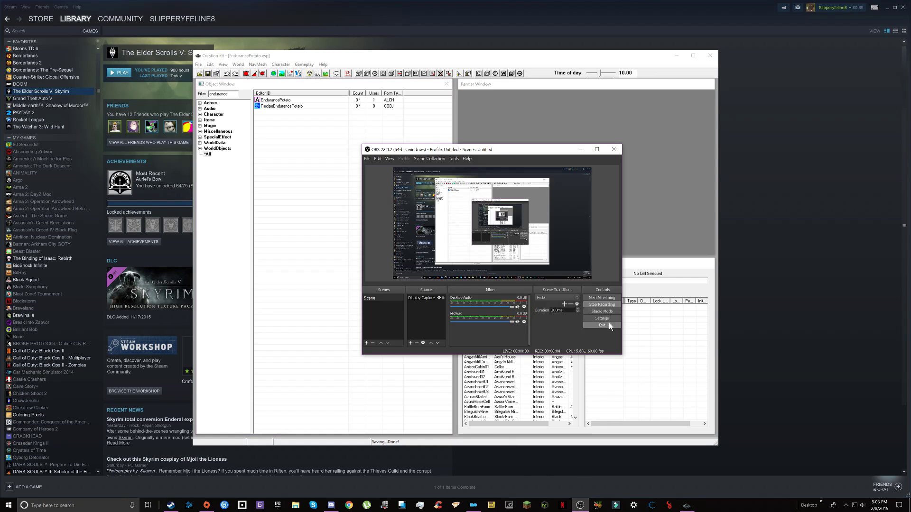